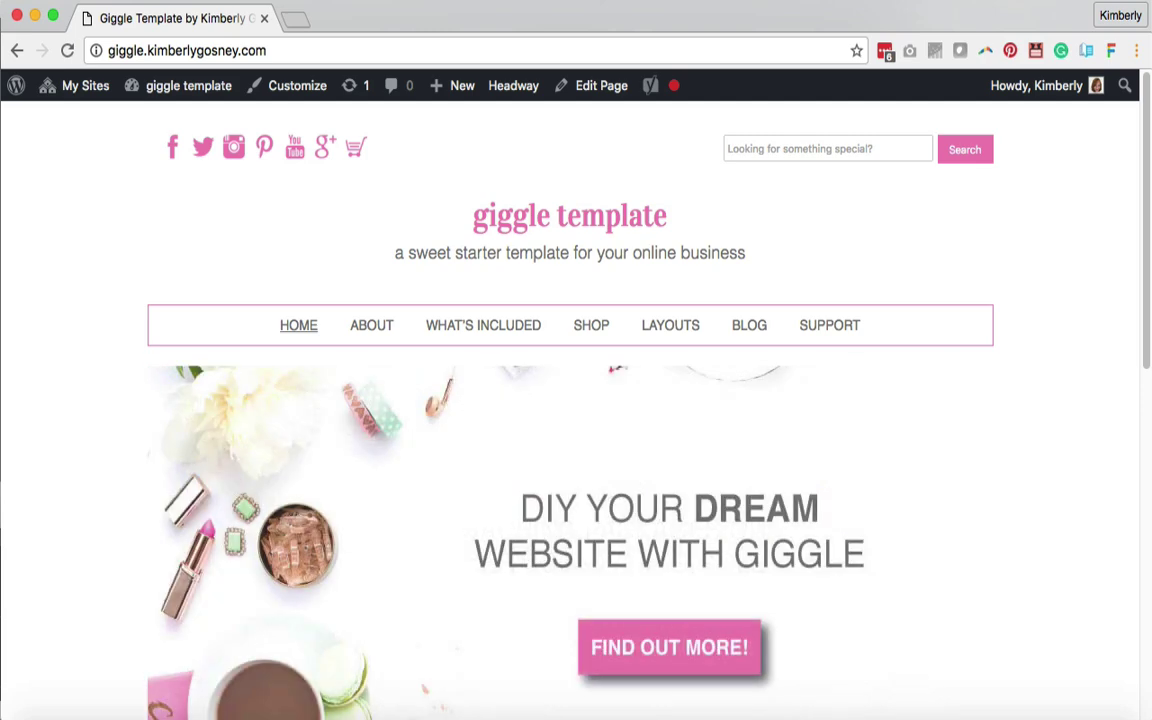
# Step: Open the Shop page and look over the sample products on it
pyautogui.click(603, 336)
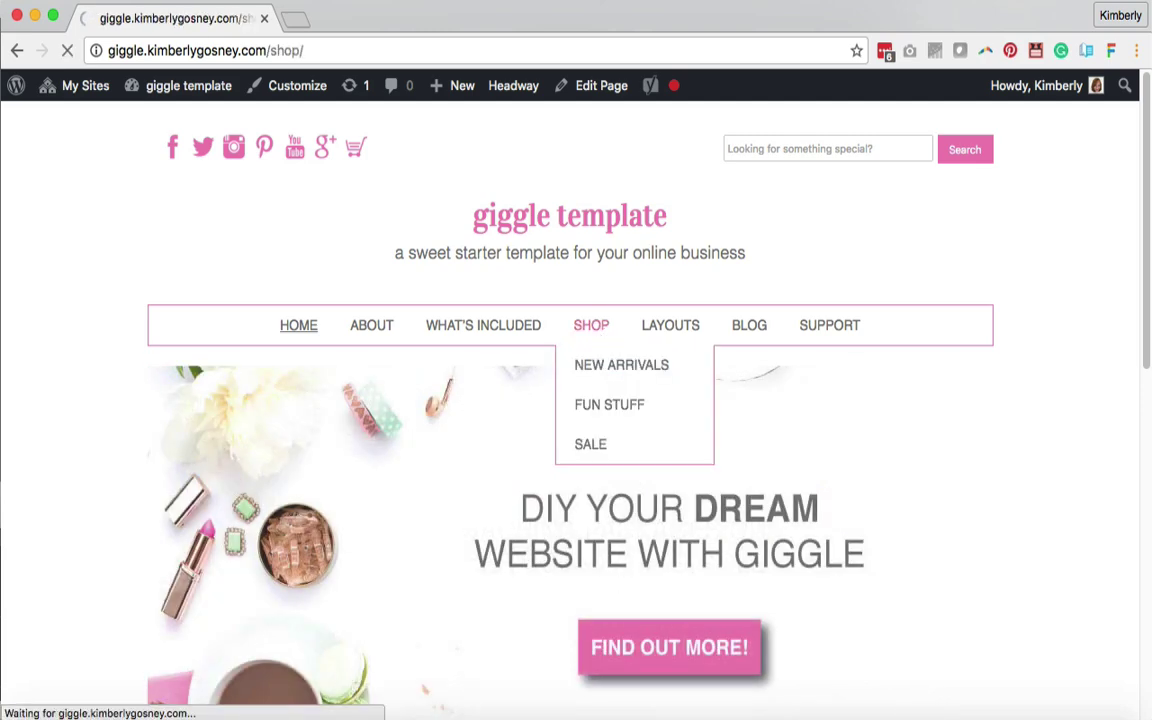
pyautogui.scroll(-5, 576, 400)
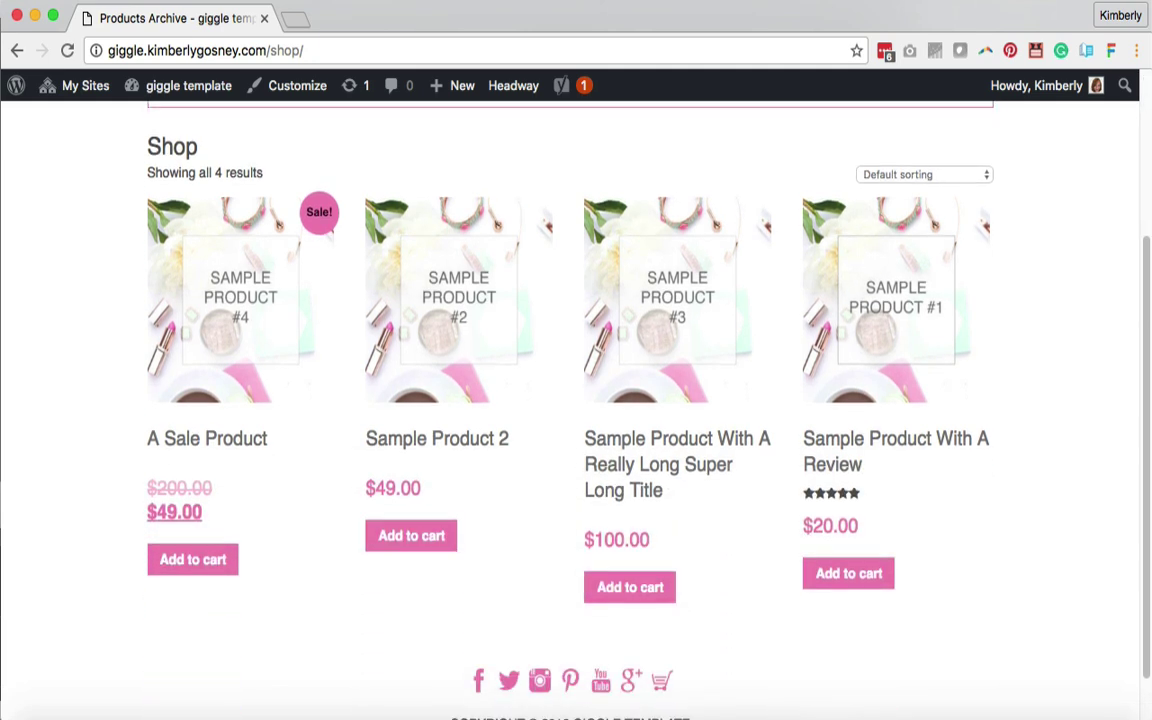
pyautogui.scroll(3, 576, 400)
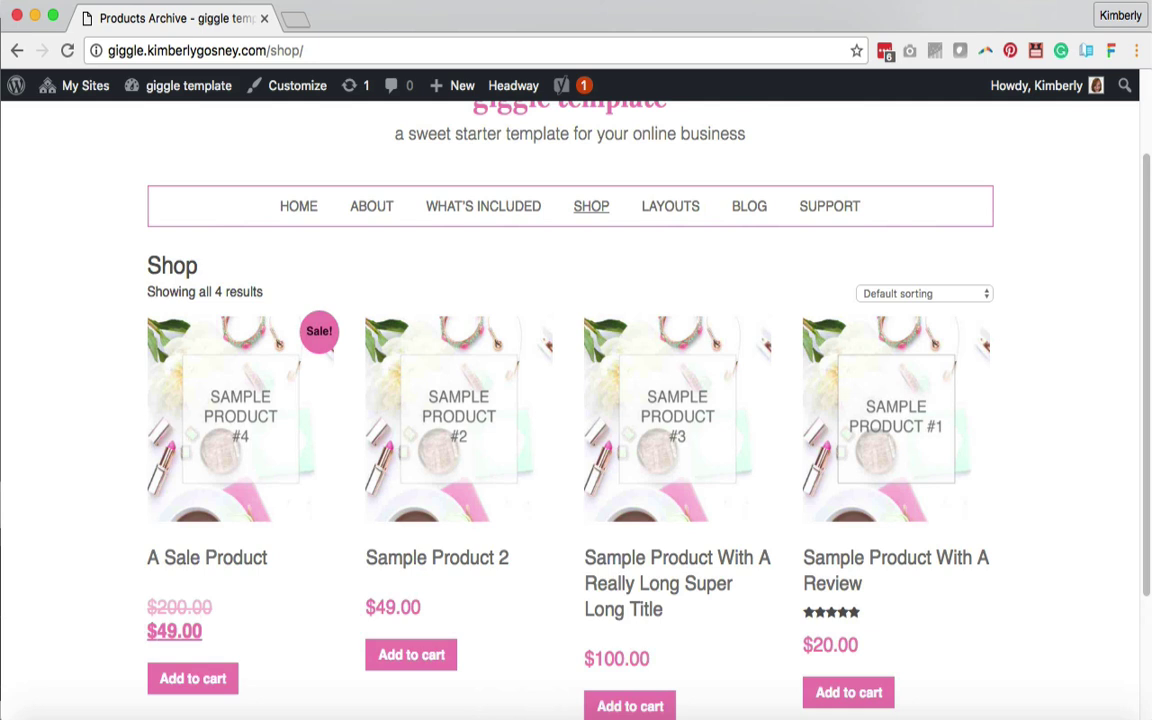
pyautogui.scroll(-1, 576, 400)
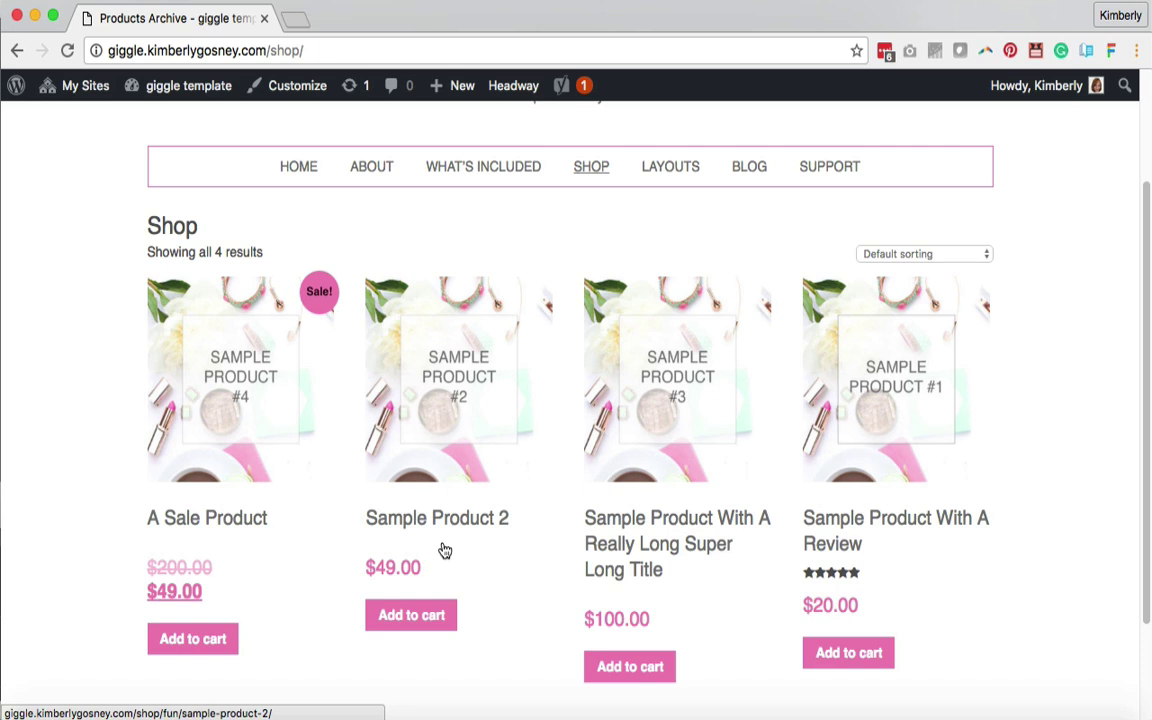
# Step: Open the A Sale Product page and examine the category shown with its details
pyautogui.click(225, 525)
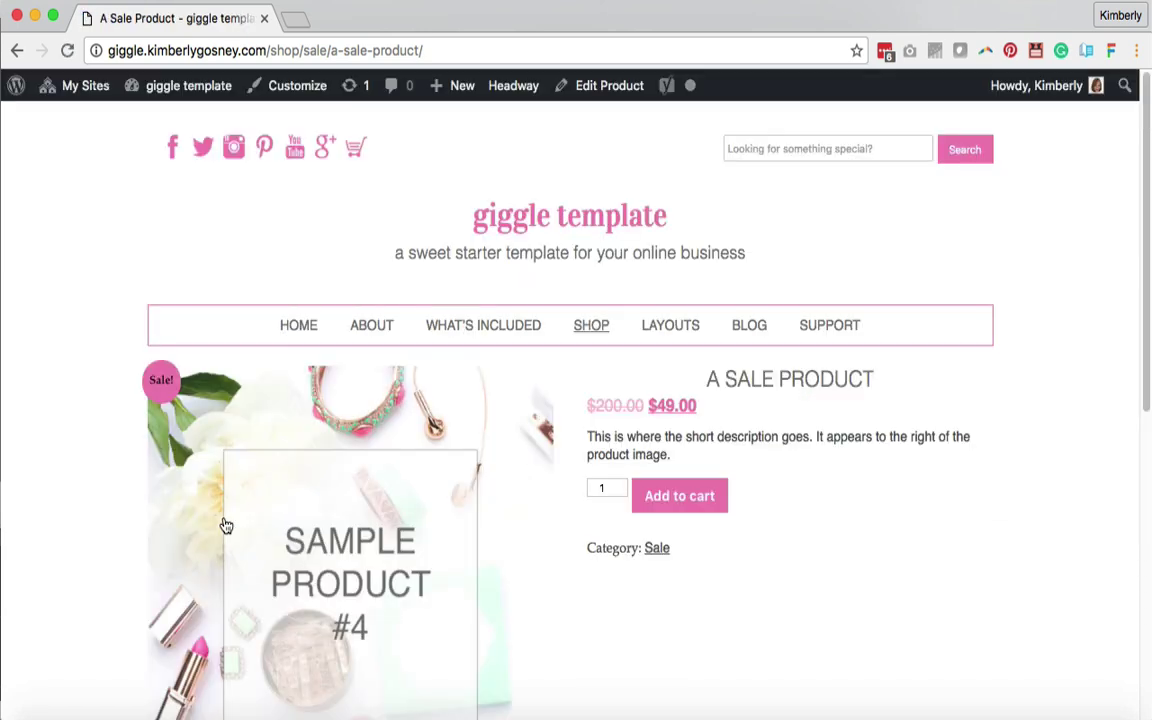
pyautogui.scroll(-3, 226, 525)
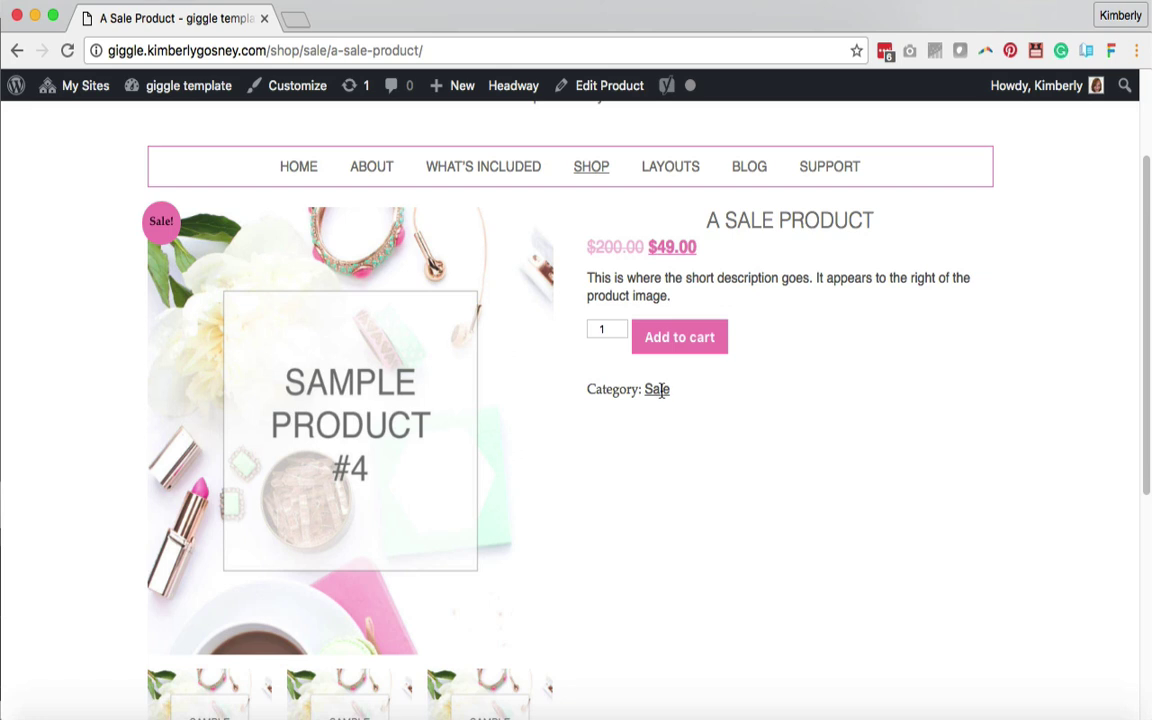
pyautogui.moveTo(676, 391); pyautogui.dragTo(643, 390)
# Step: Open A Sale Product for editing and bring its product categories into view
pyautogui.click(599, 89)
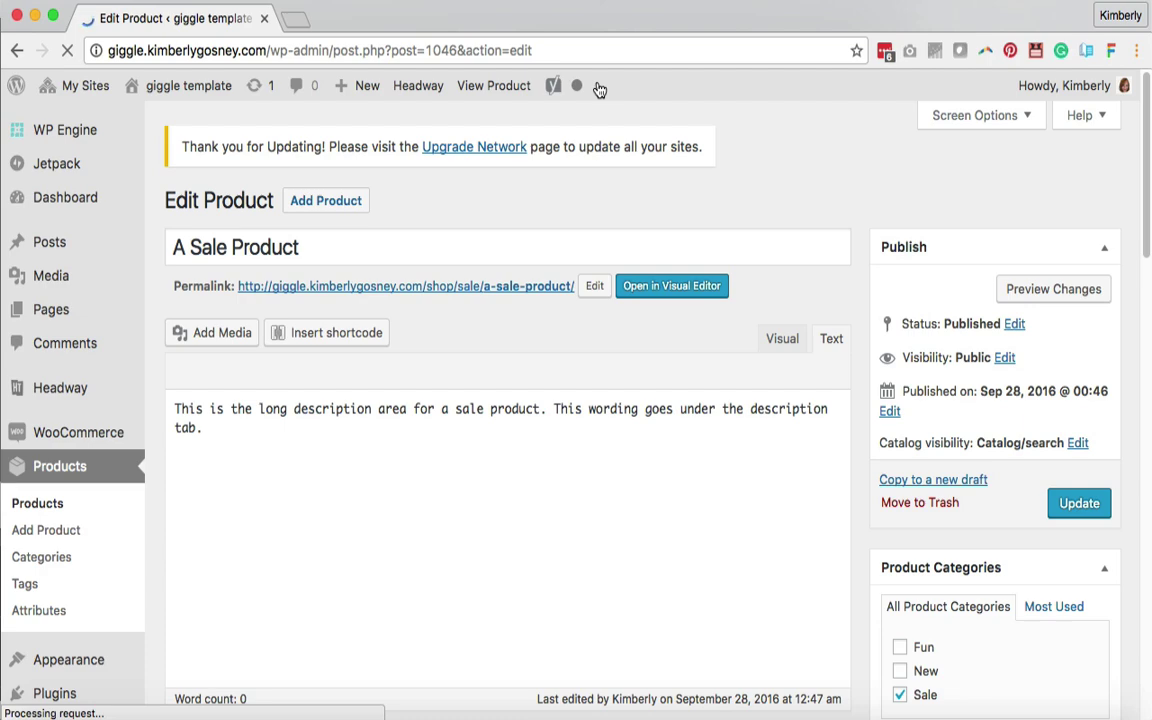
pyautogui.scroll(-5, 576, 400)
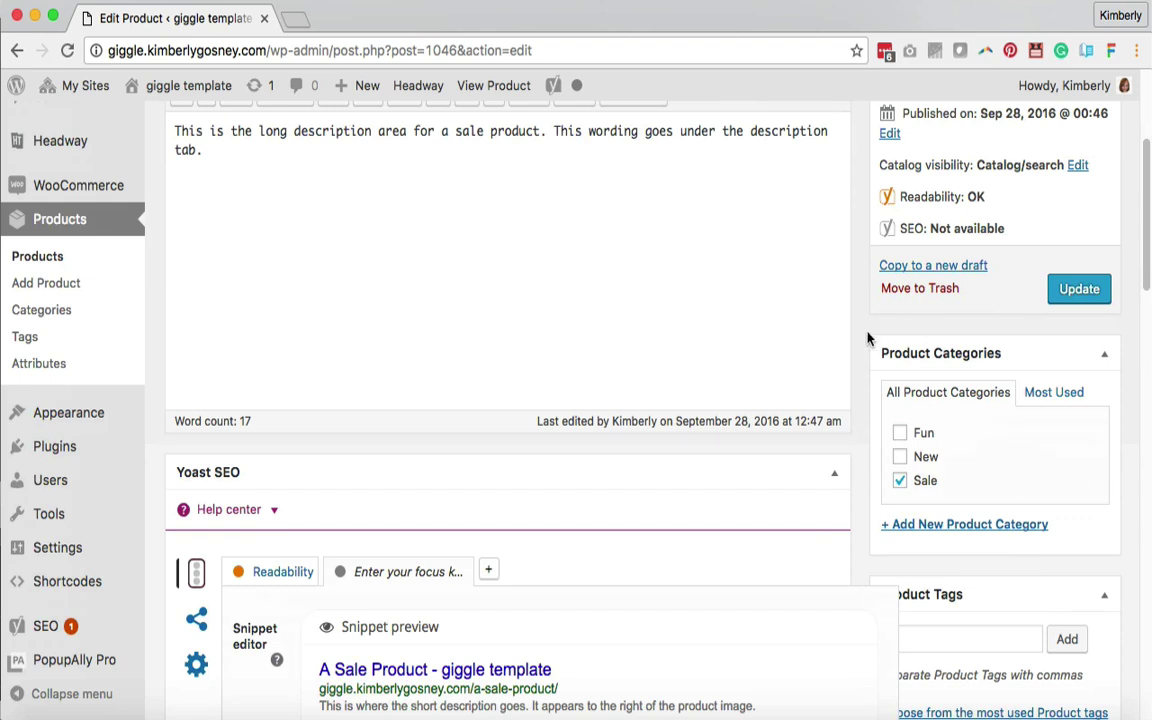
pyautogui.scroll(-3, 864, 329)
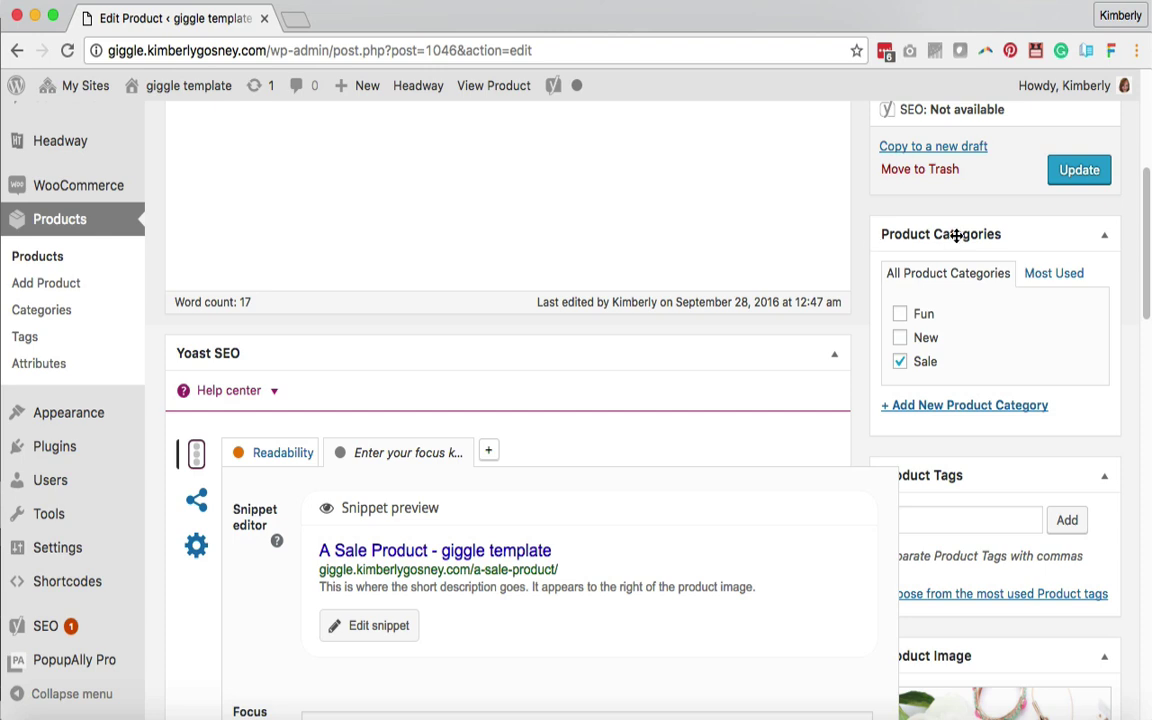
# Step: Create a product category named "Name" from within the product and unassign it from the product
pyautogui.click(926, 408)
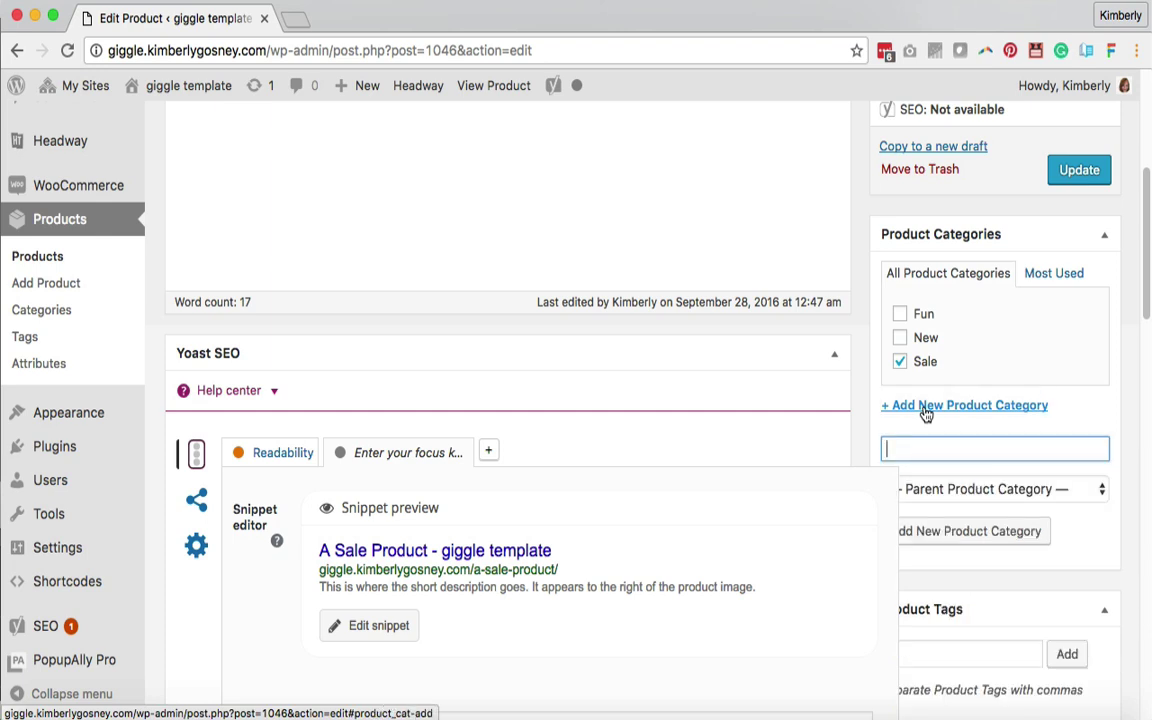
pyautogui.write('Name')
pyautogui.press('Return')
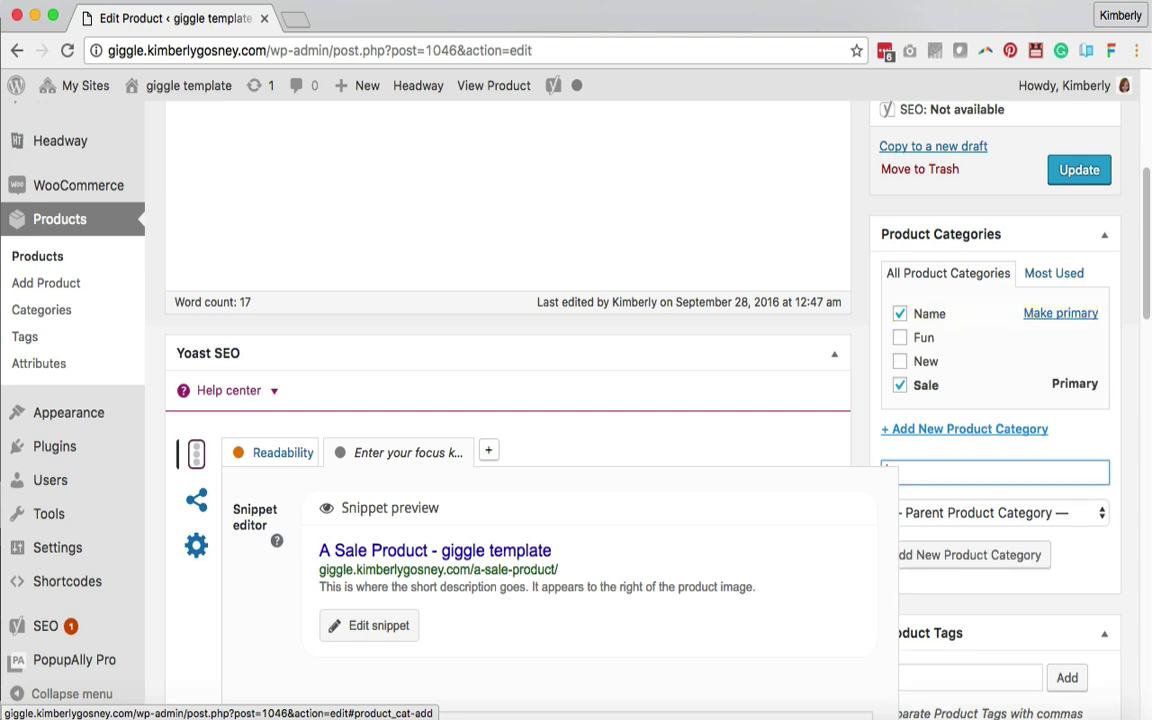
pyautogui.click(900, 314)
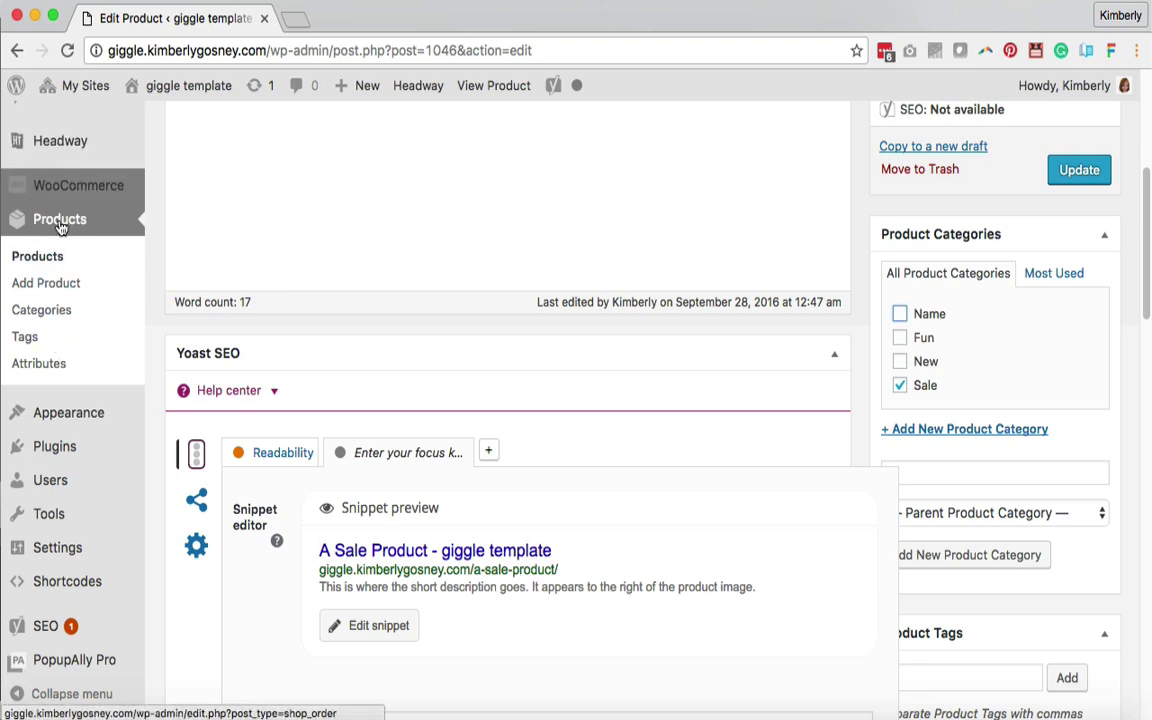
# Step: Open the store's product category list and permanently delete the "Name" category
pyautogui.moveTo(66, 197)
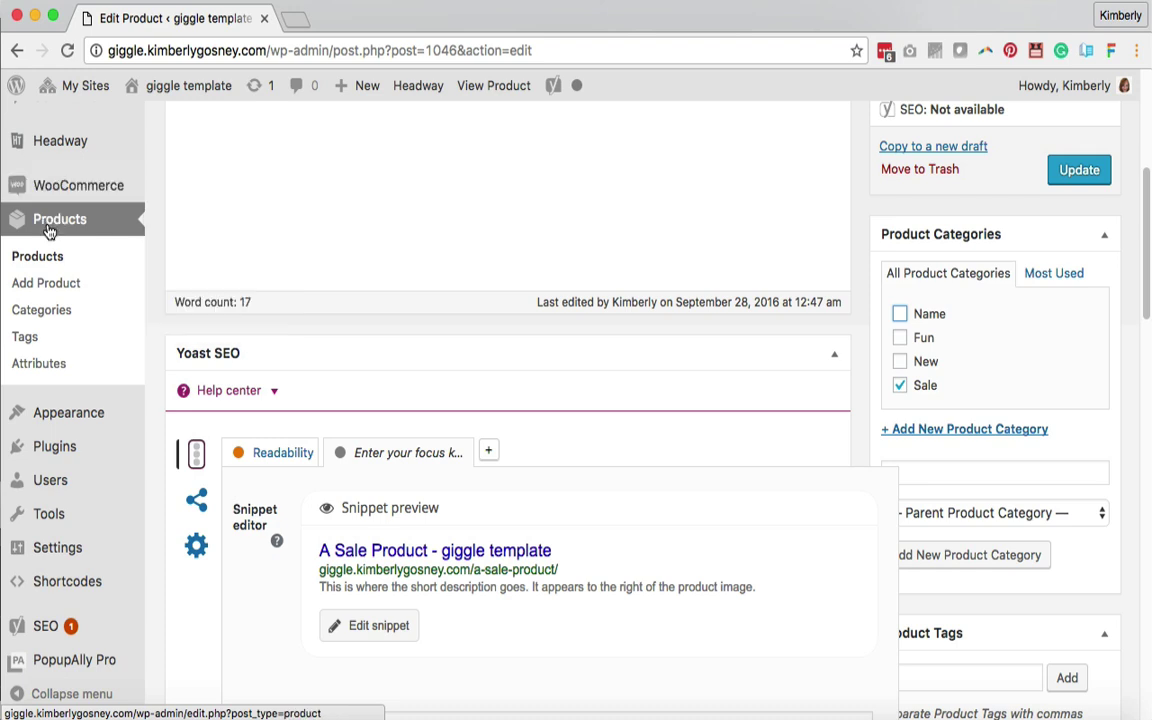
pyautogui.click(42, 312)
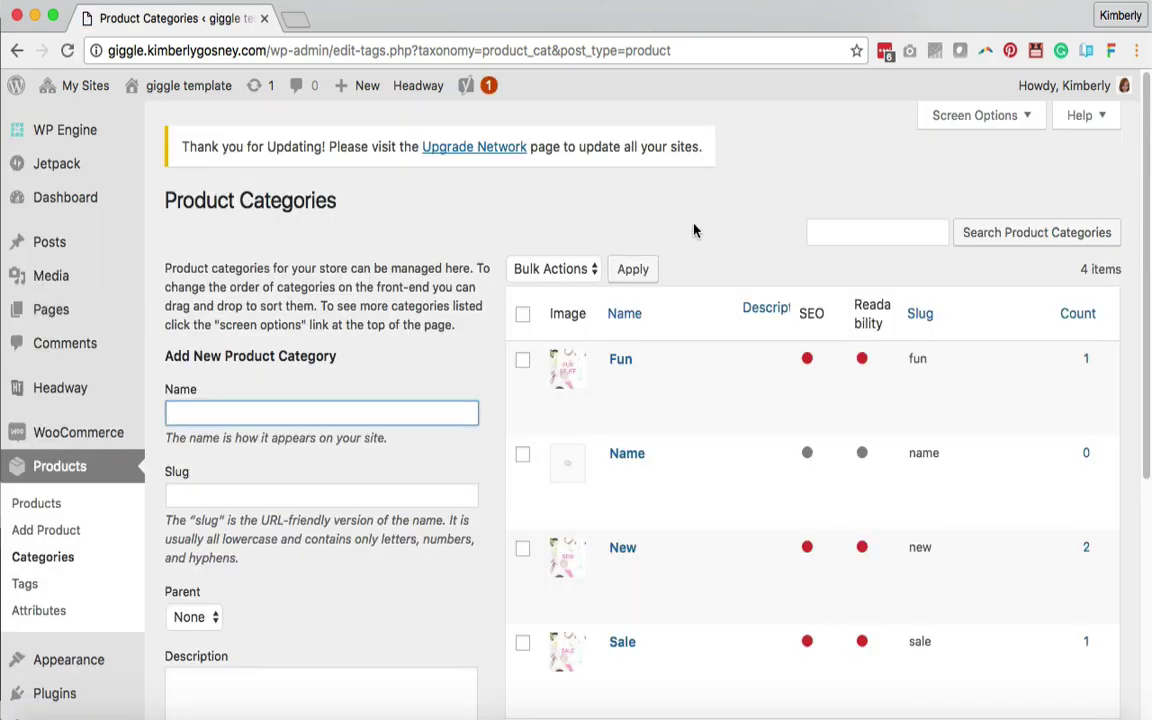
pyautogui.scroll(-3, 624, 201)
pyautogui.scroll(-1, 624, 240)
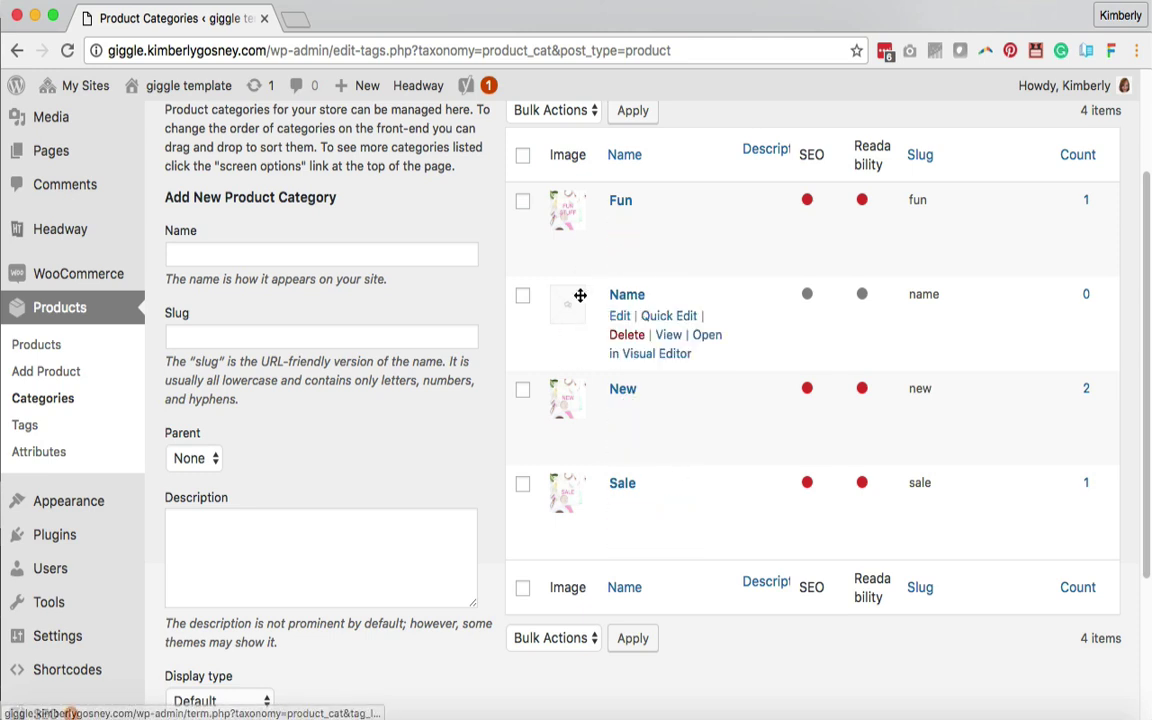
pyautogui.click(629, 337)
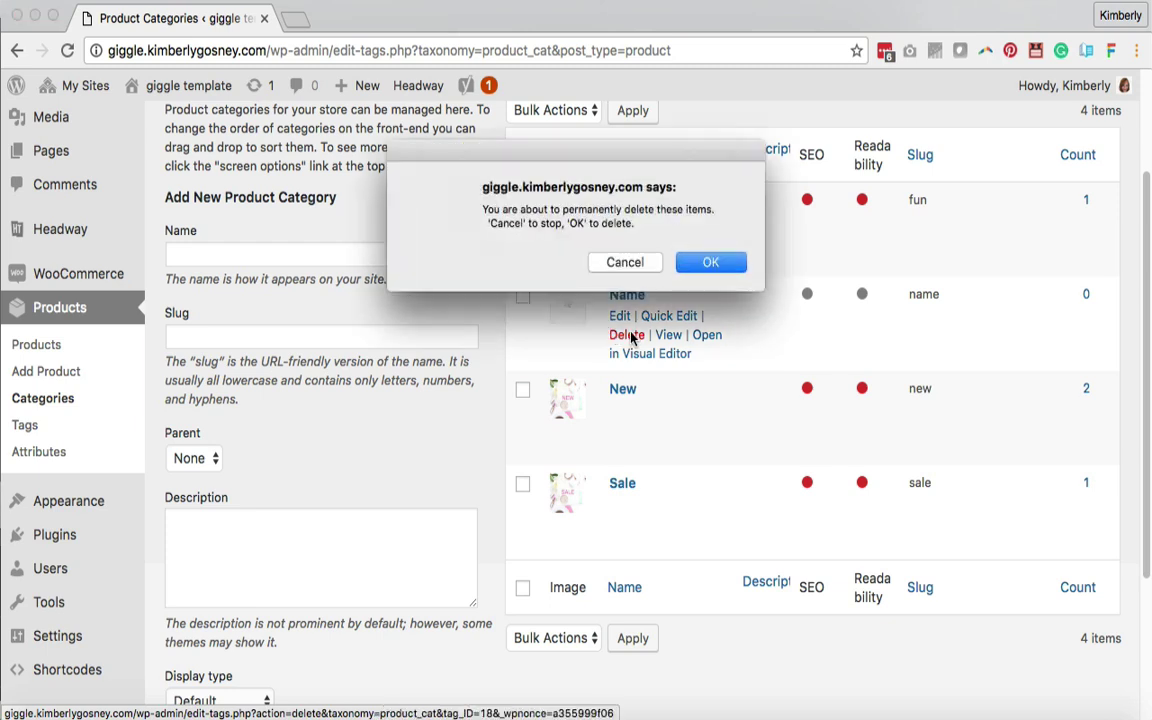
pyautogui.click(711, 261)
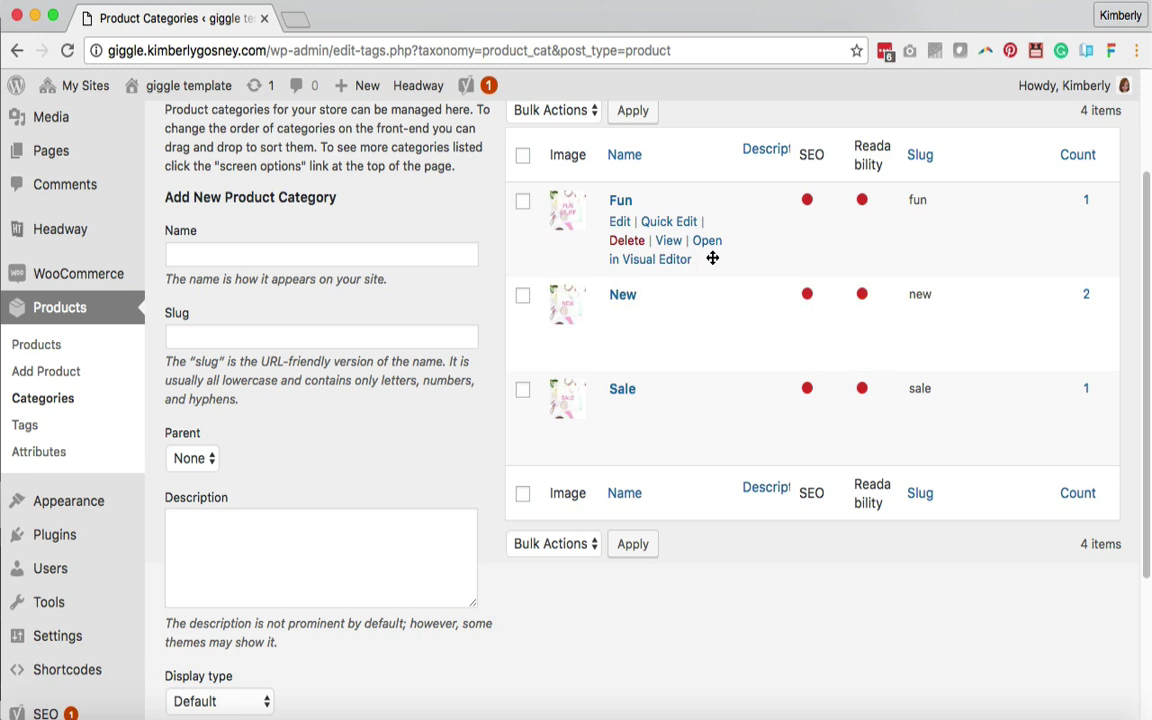
# Step: Fill in a new product category with the name "Name" and the slug "name"
pyautogui.click(221, 258)
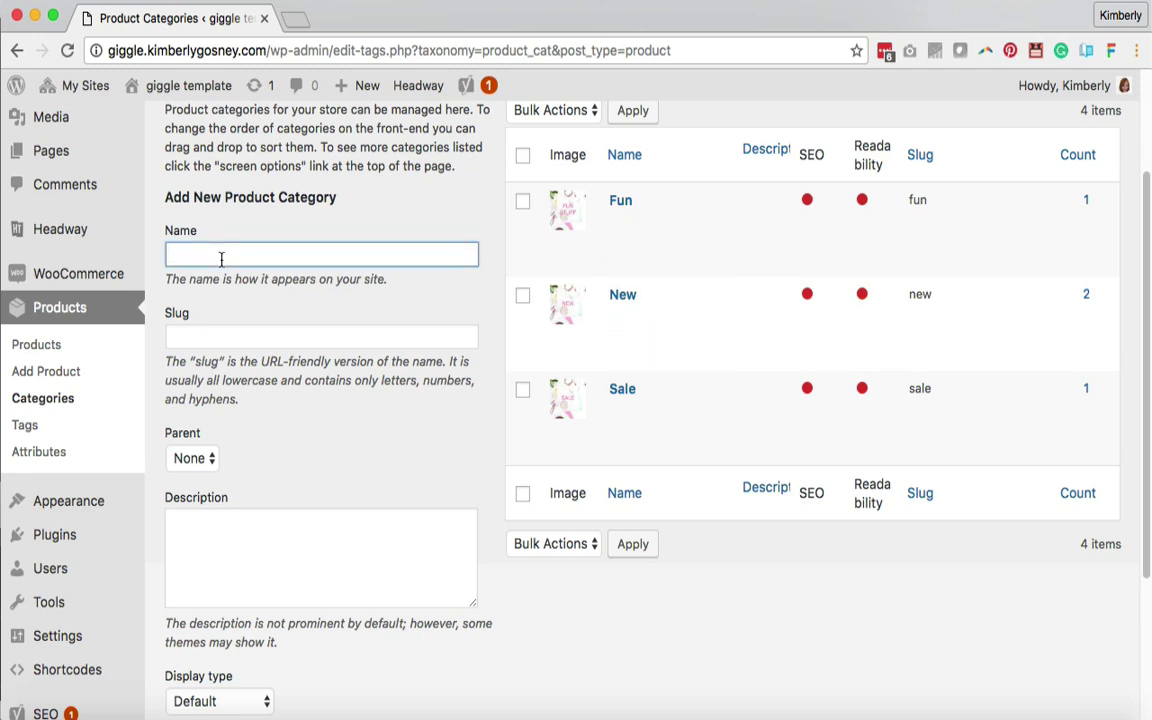
pyautogui.write('Name')
pyautogui.click(196, 338)
pyautogui.write('name')
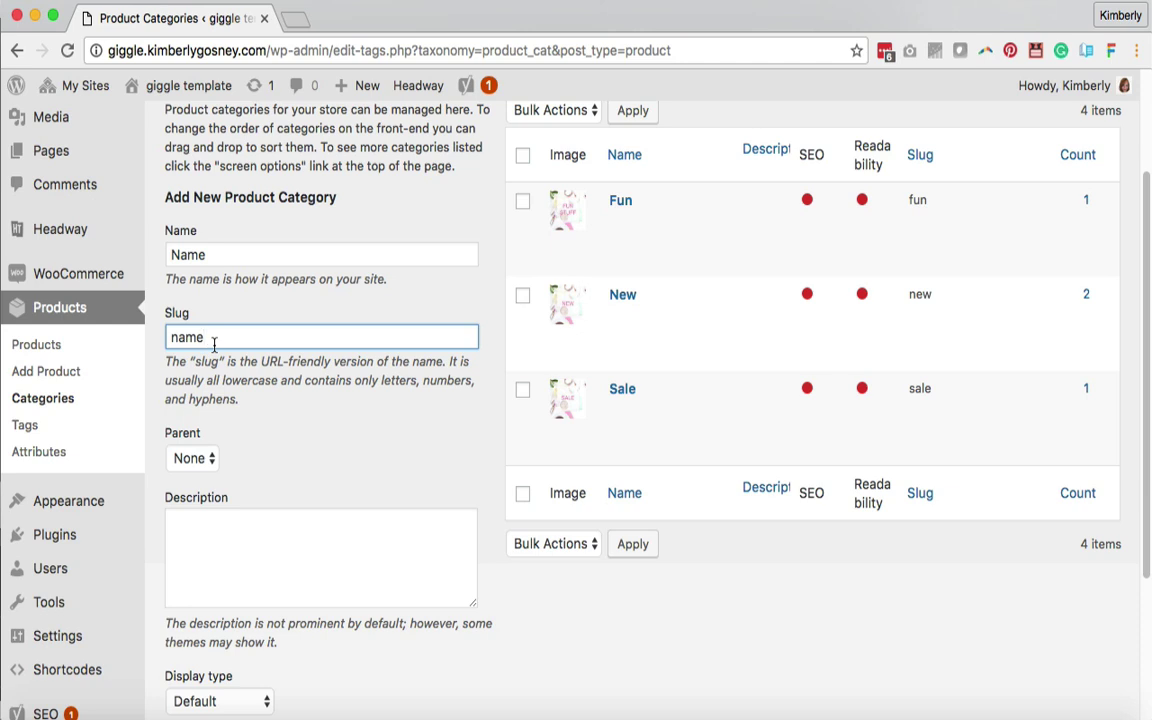
pyautogui.click(265, 411)
pyautogui.scroll(-1, 265, 411)
pyautogui.scroll(-4, 265, 411)
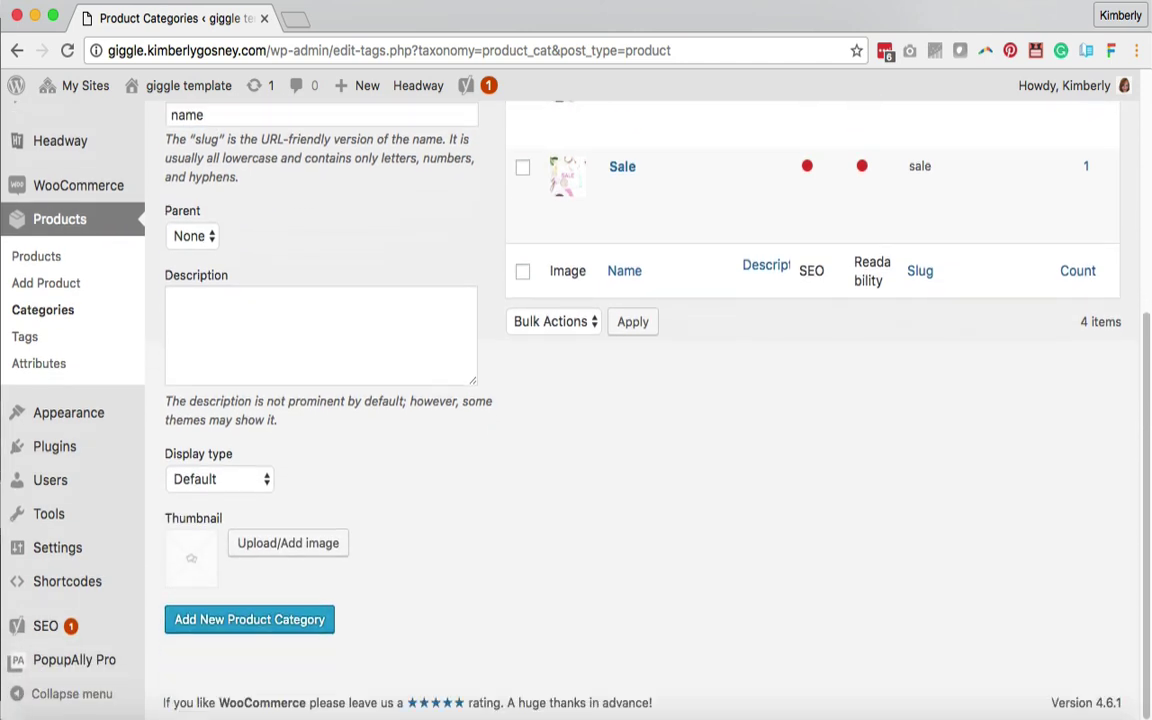
# Step: Set the existing sale-category-image as the new category's thumbnail and add the category to the store
pyautogui.click(290, 545)
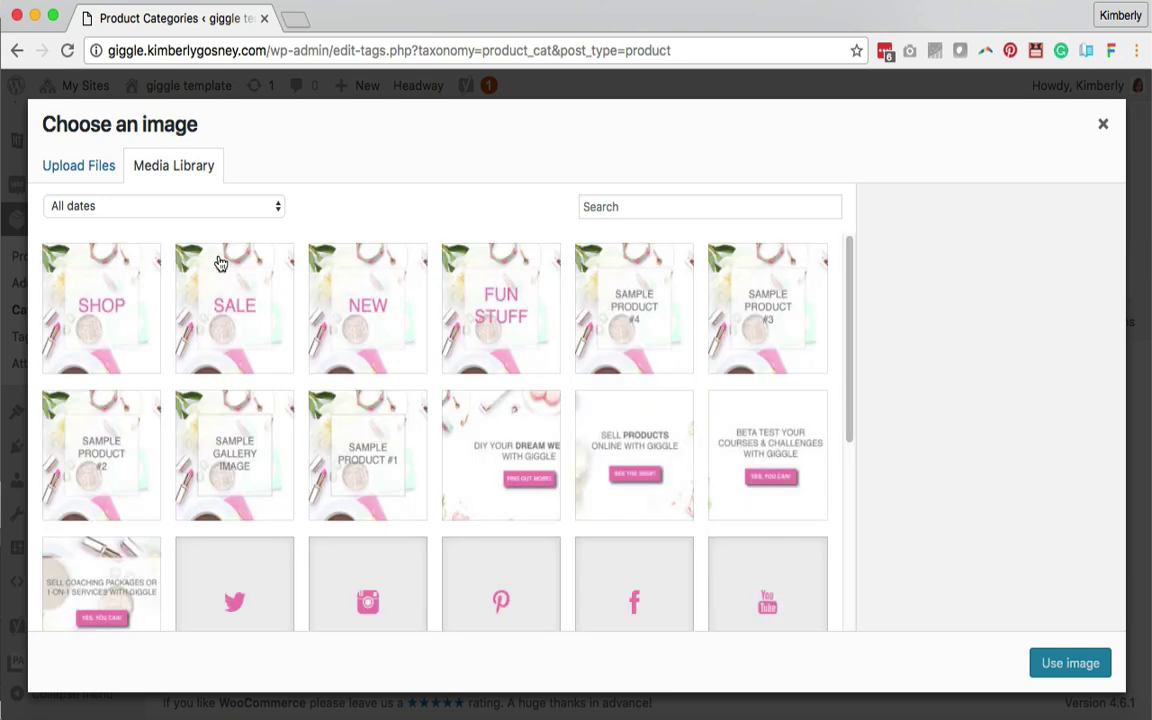
pyautogui.click(228, 301)
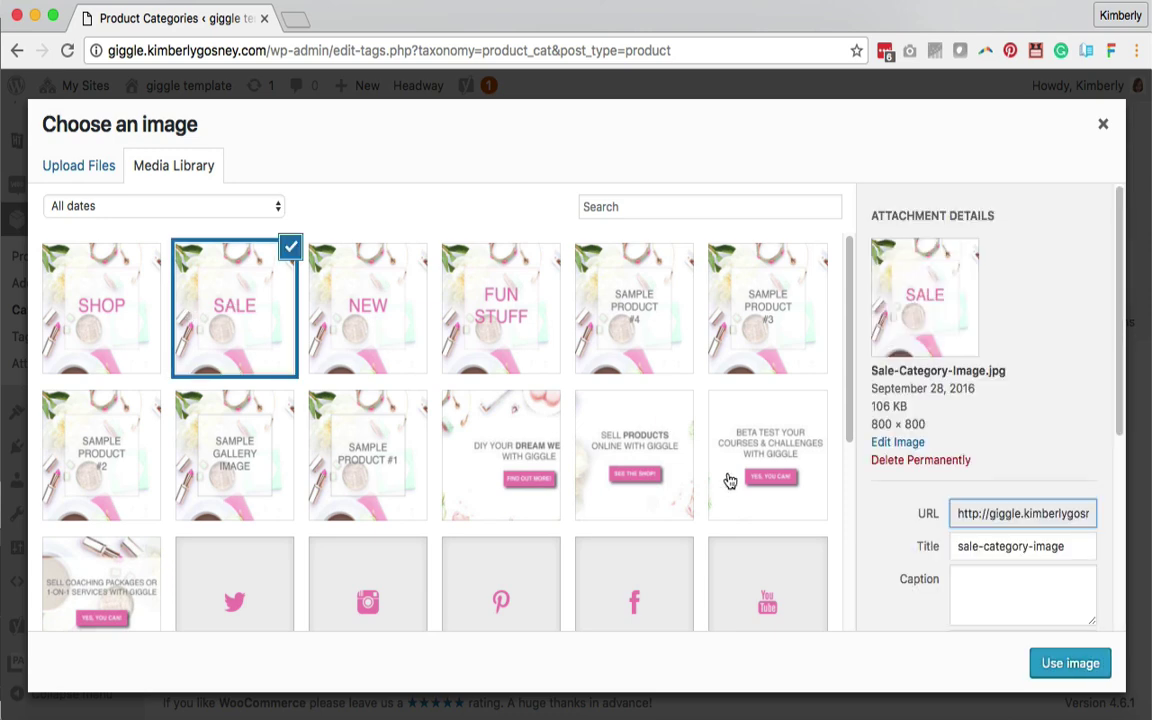
pyautogui.click(1048, 664)
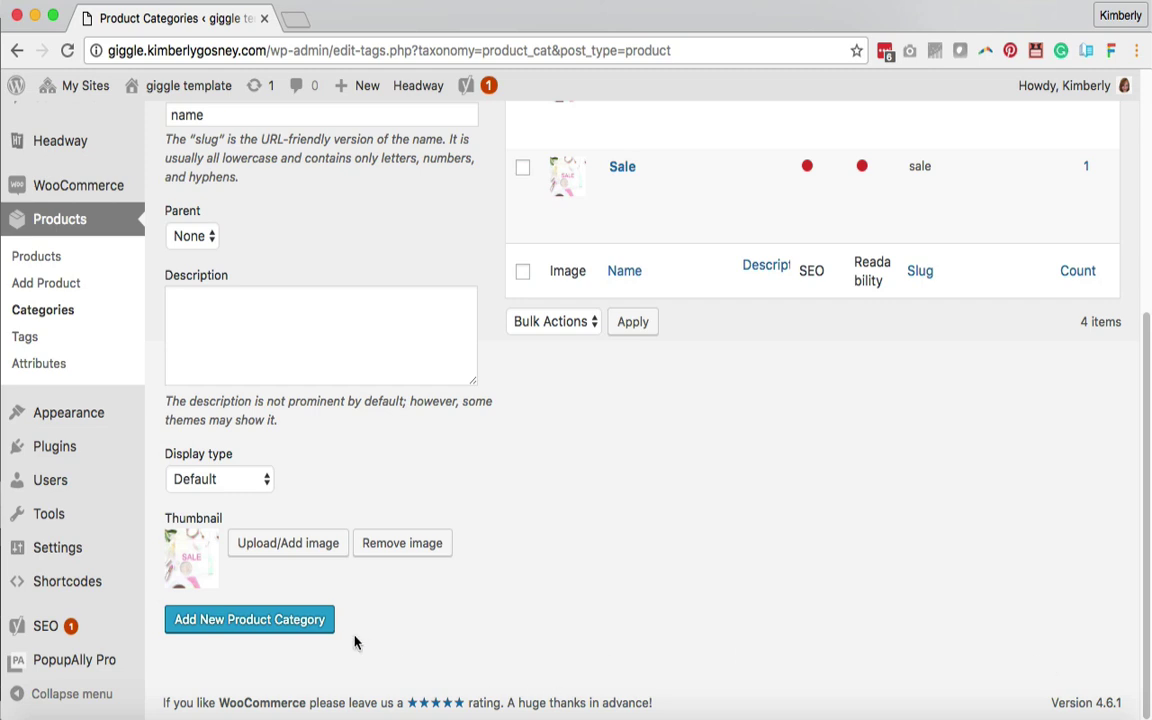
pyautogui.click(265, 626)
pyautogui.click(249, 620)
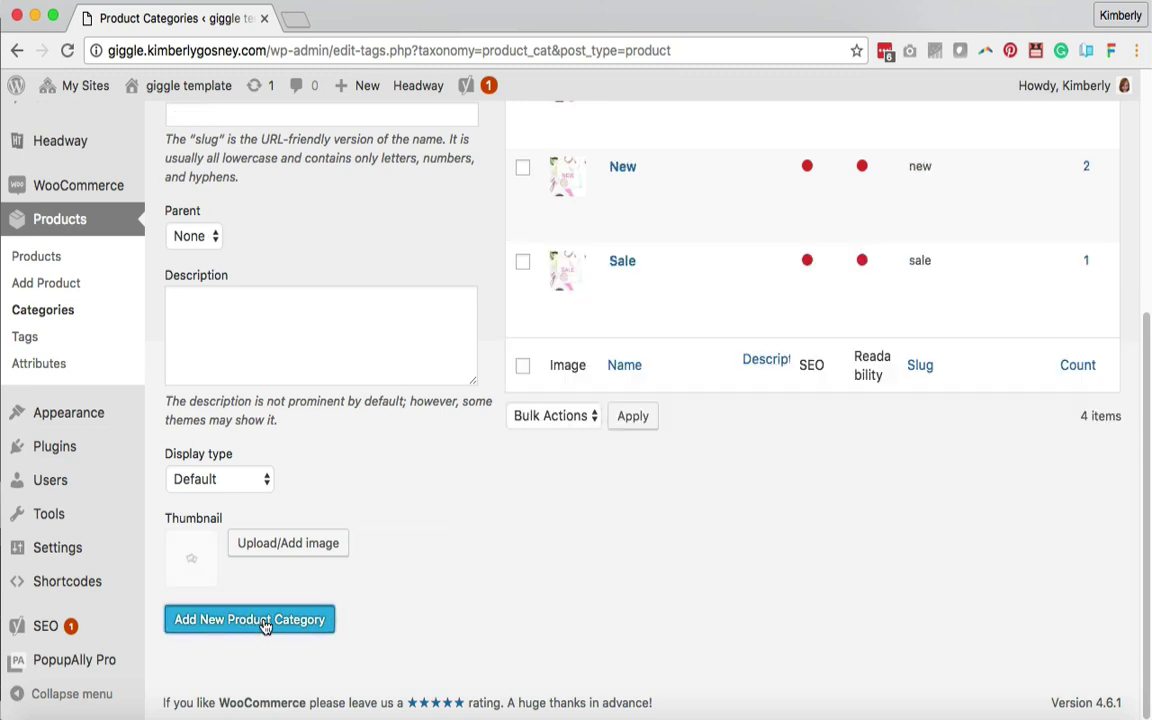
# Step: Delete the "Name" category with the SALE thumbnail from the category list
pyautogui.scroll(4, 743, 458)
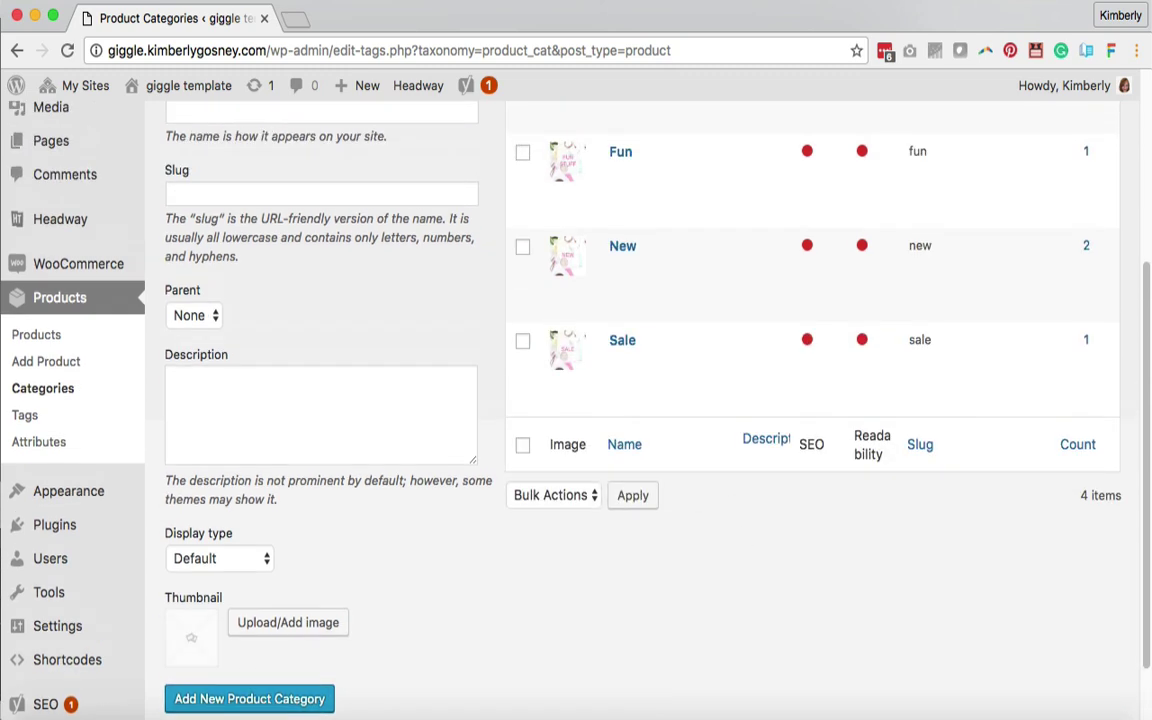
pyautogui.scroll(2, 600, 450)
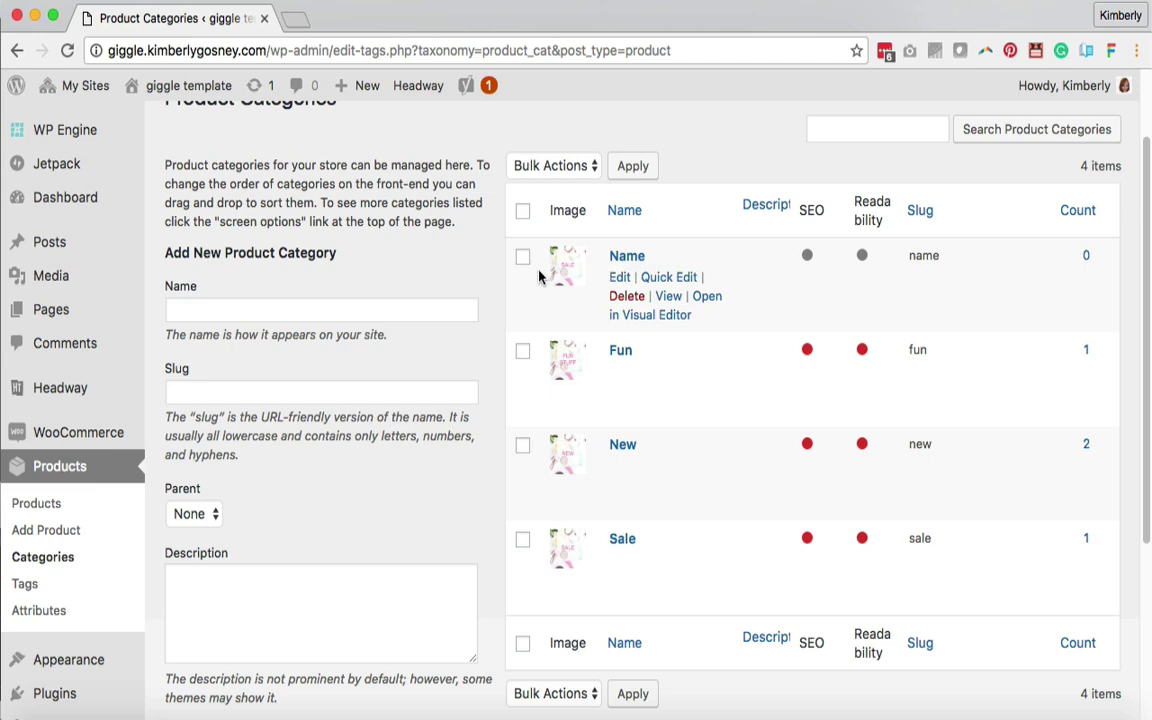
pyautogui.click(614, 305)
pyautogui.click(724, 283)
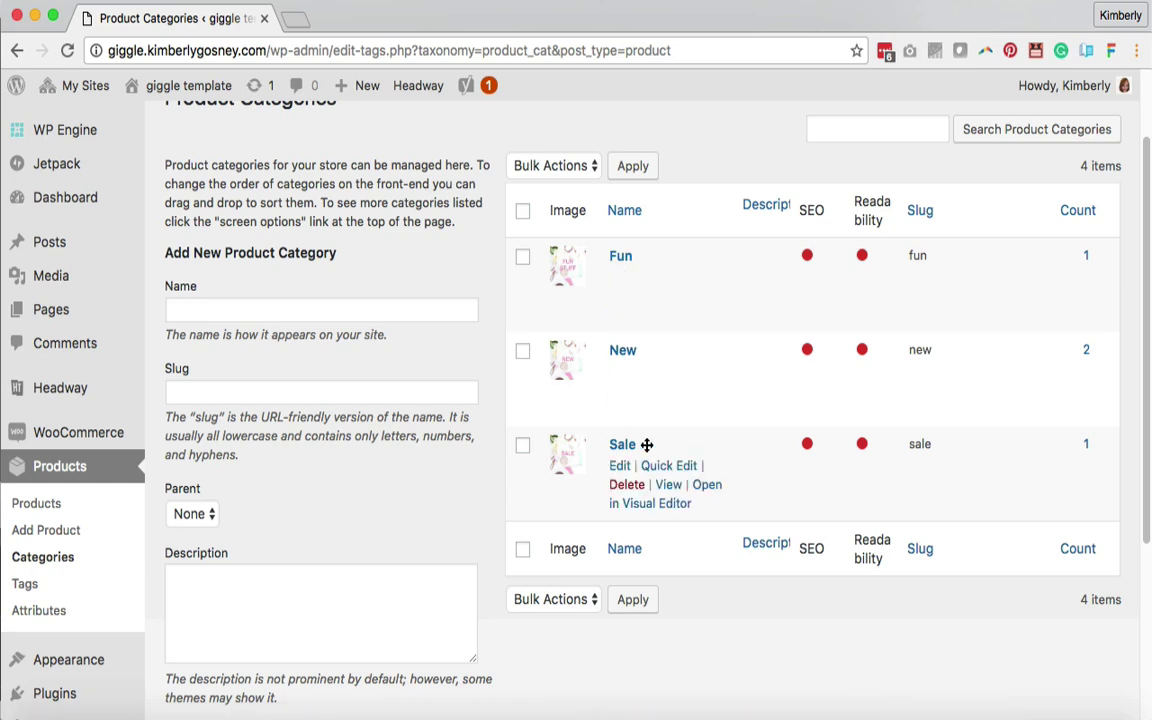
# Step: Open Sample Product 2 for editing from the products list and bring its product categories into view
pyautogui.click(35, 510)
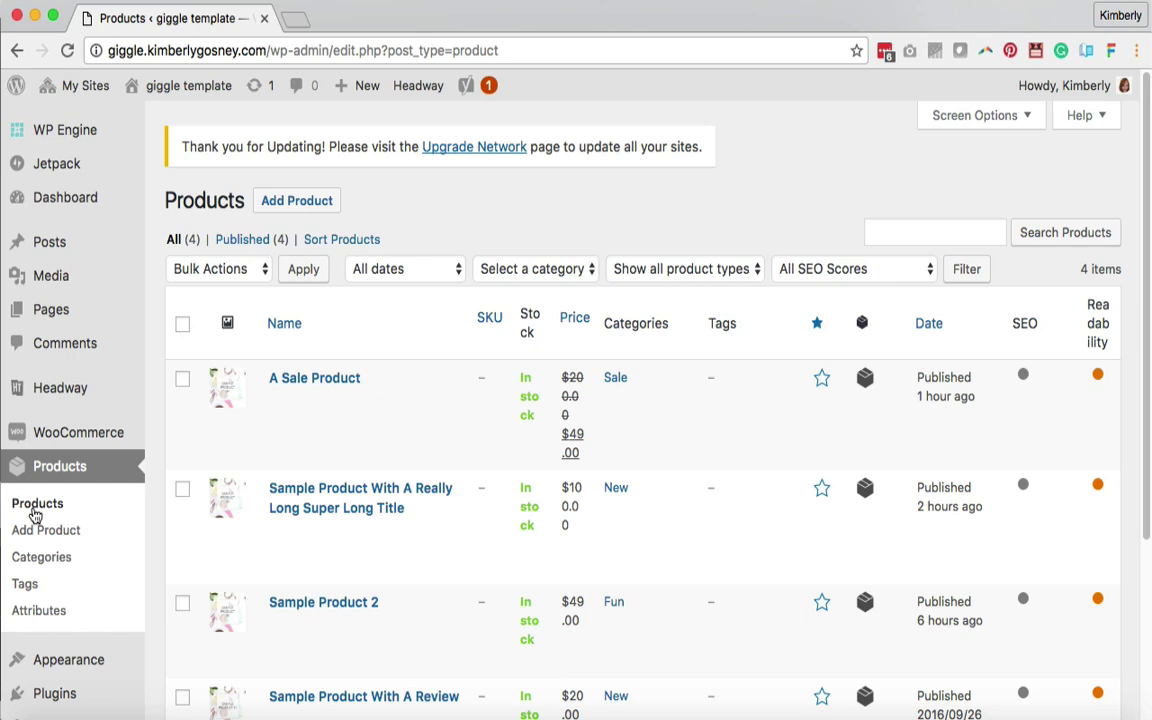
pyautogui.scroll(-3, 35, 515)
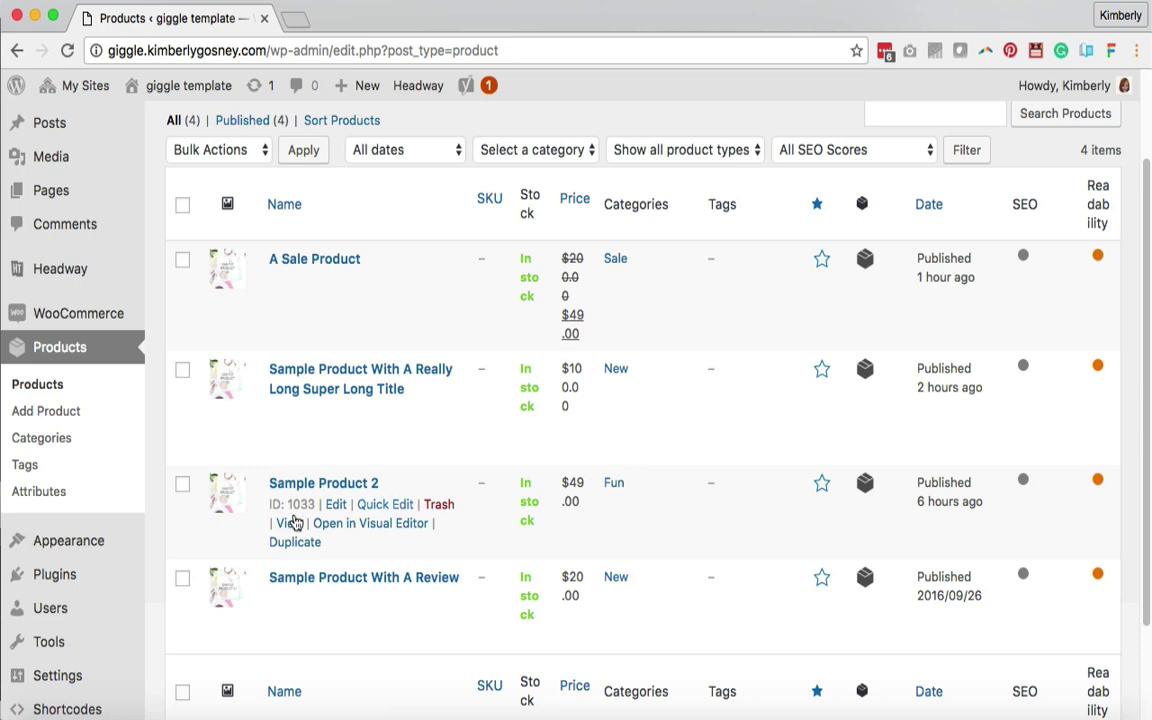
pyautogui.click(333, 506)
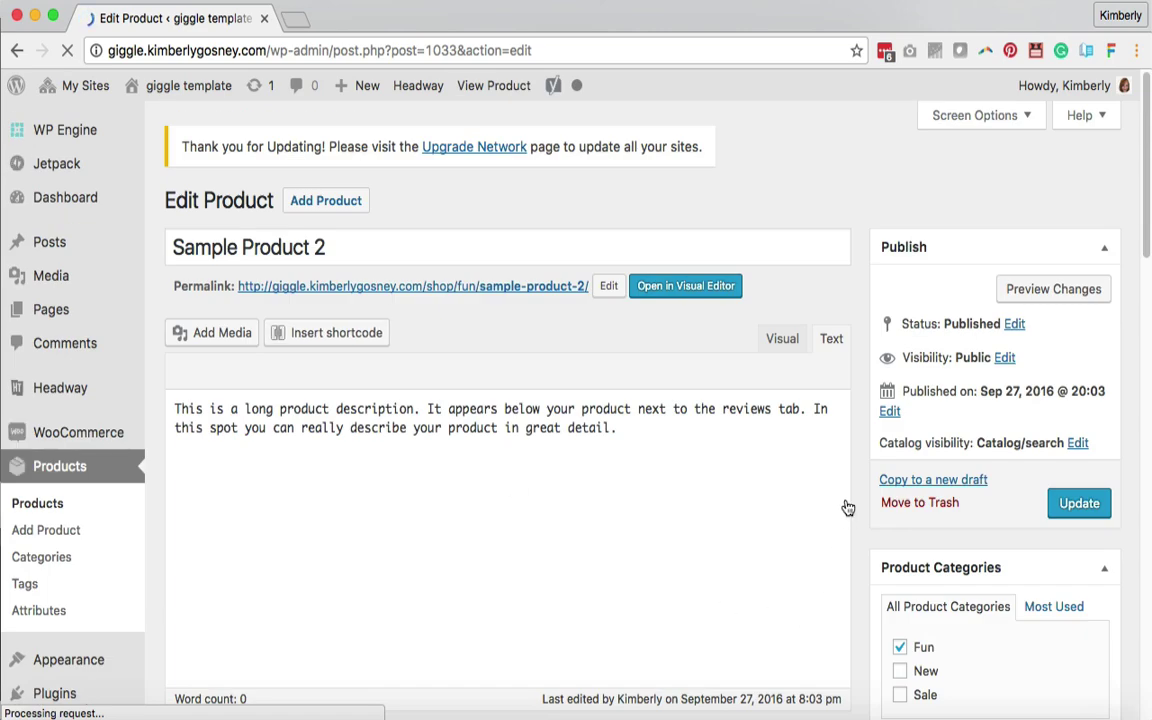
pyautogui.scroll(-1, 857, 497)
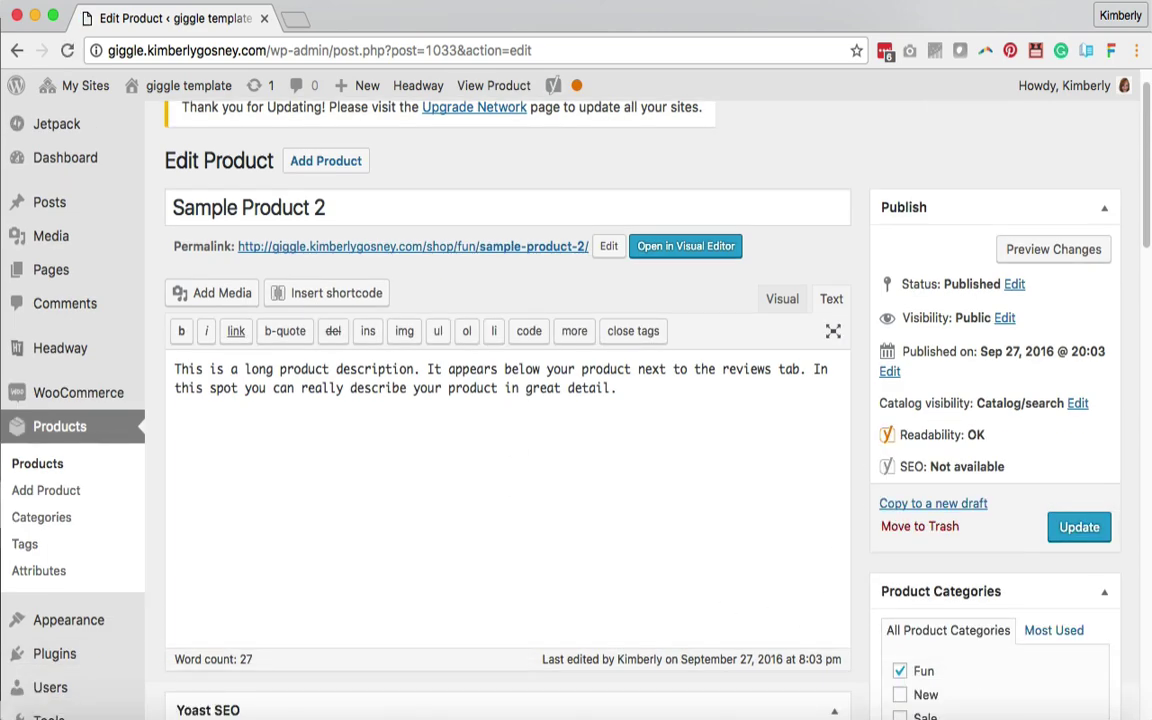
pyautogui.scroll(-3, 830, 477)
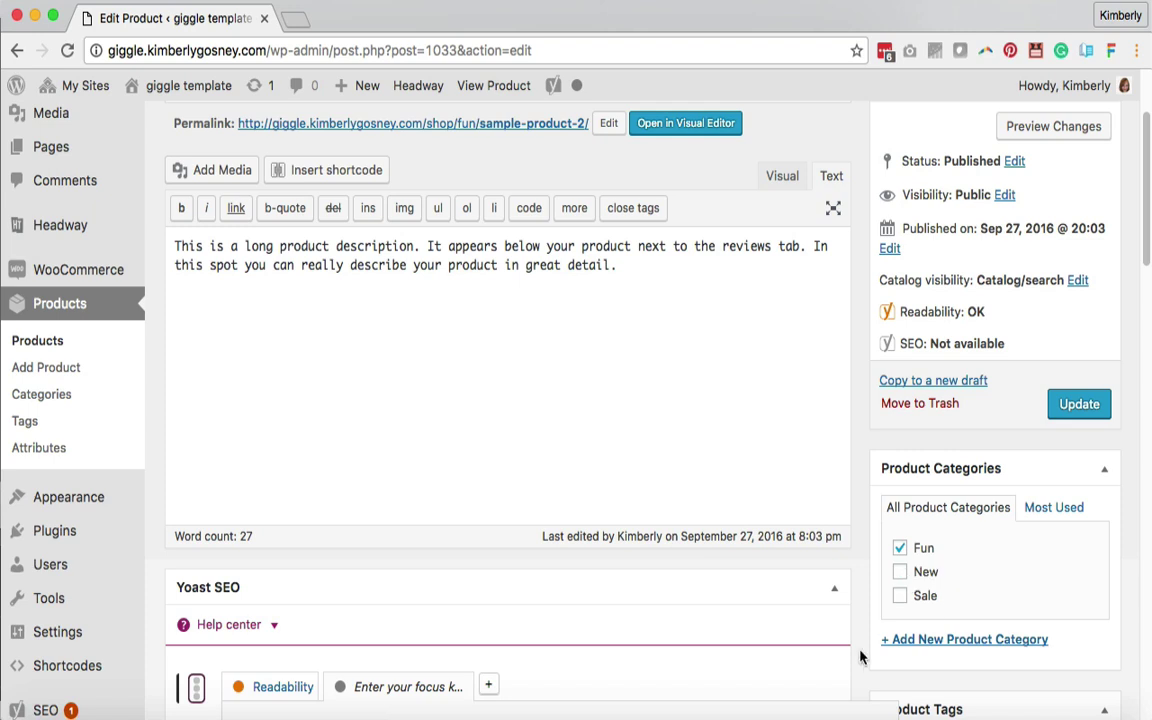
pyautogui.click(988, 643)
pyautogui.write('Type In the')
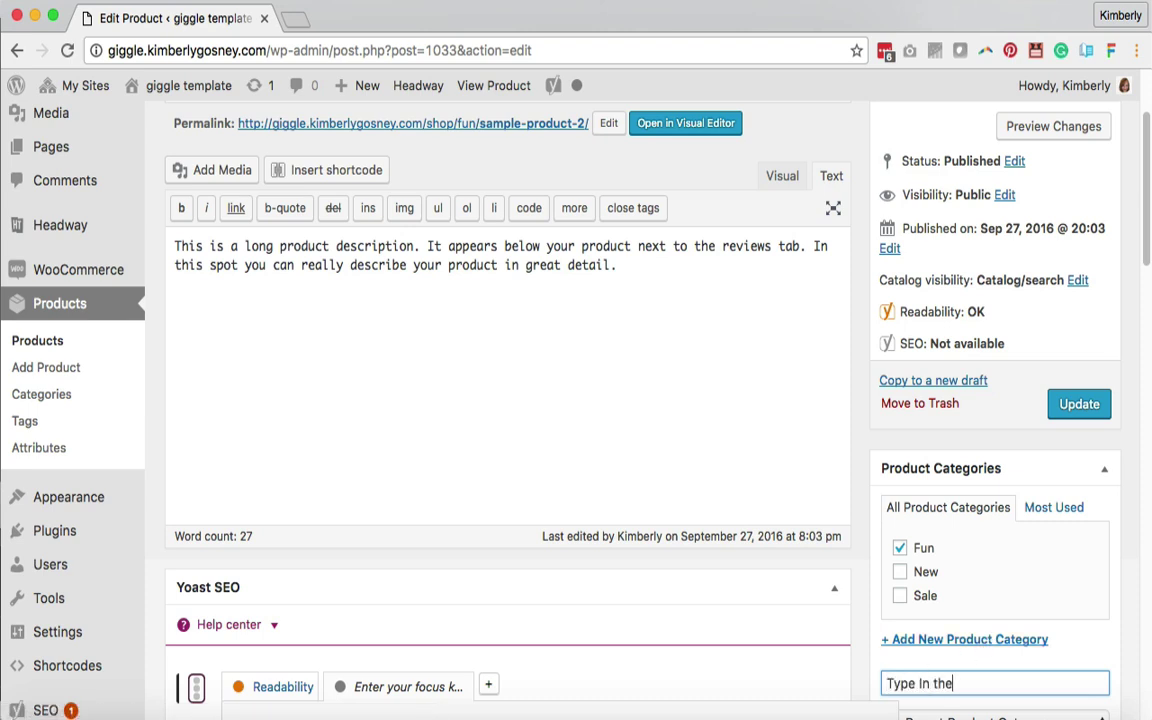
pyautogui.write(' Name')
pyautogui.click(914, 673)
pyautogui.doubleClick(914, 673)
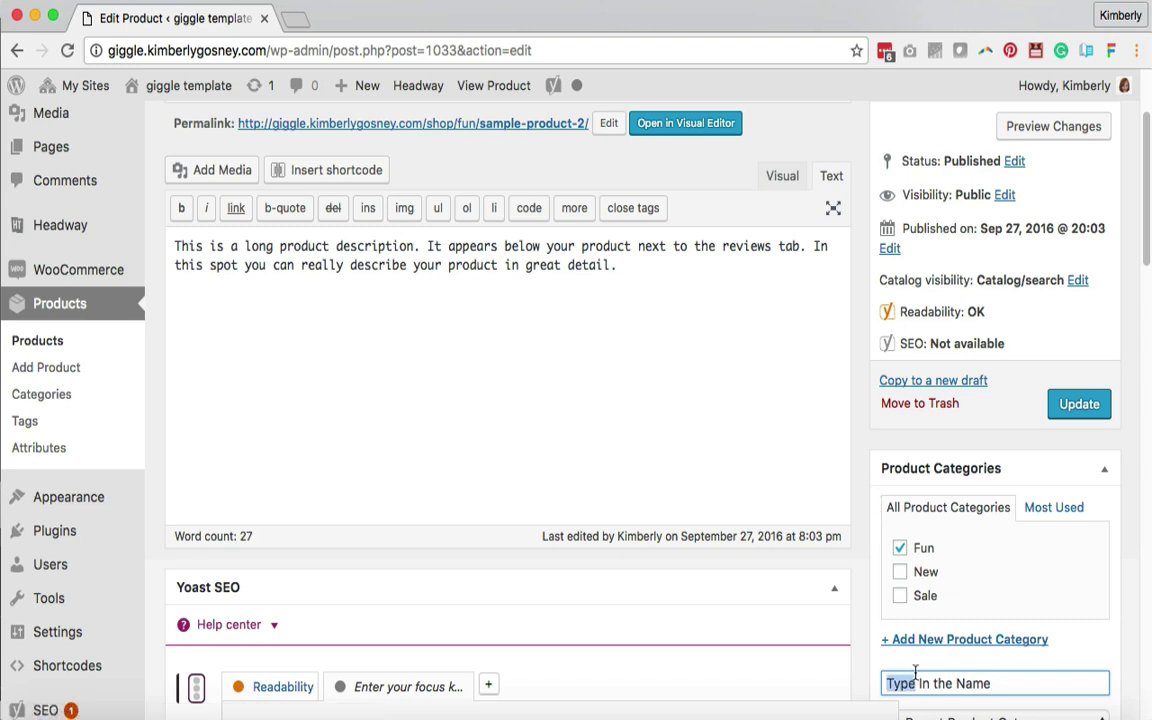
pyautogui.press('super+a')
pyautogui.press('BackSpace')
pyautogui.click(859, 390)
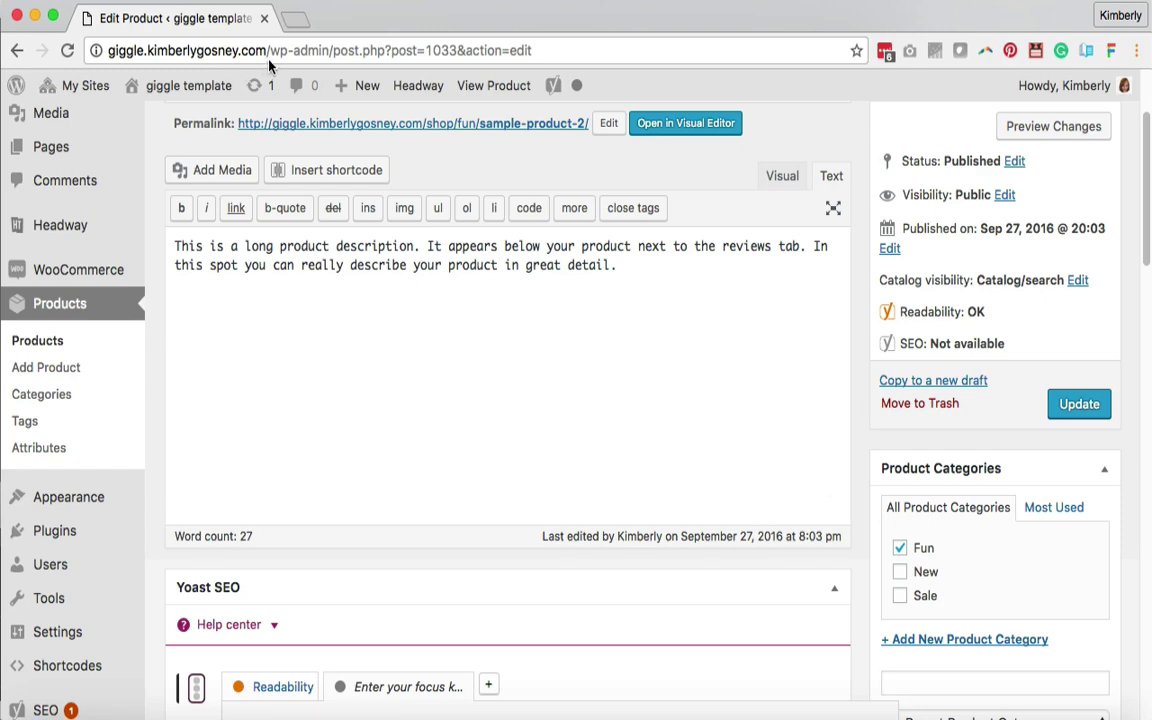
# Step: Open the live site at giggle.kimberlygosney.com and view all the products on its Shop page
pyautogui.moveTo(268, 51); pyautogui.dragTo(574, 52)
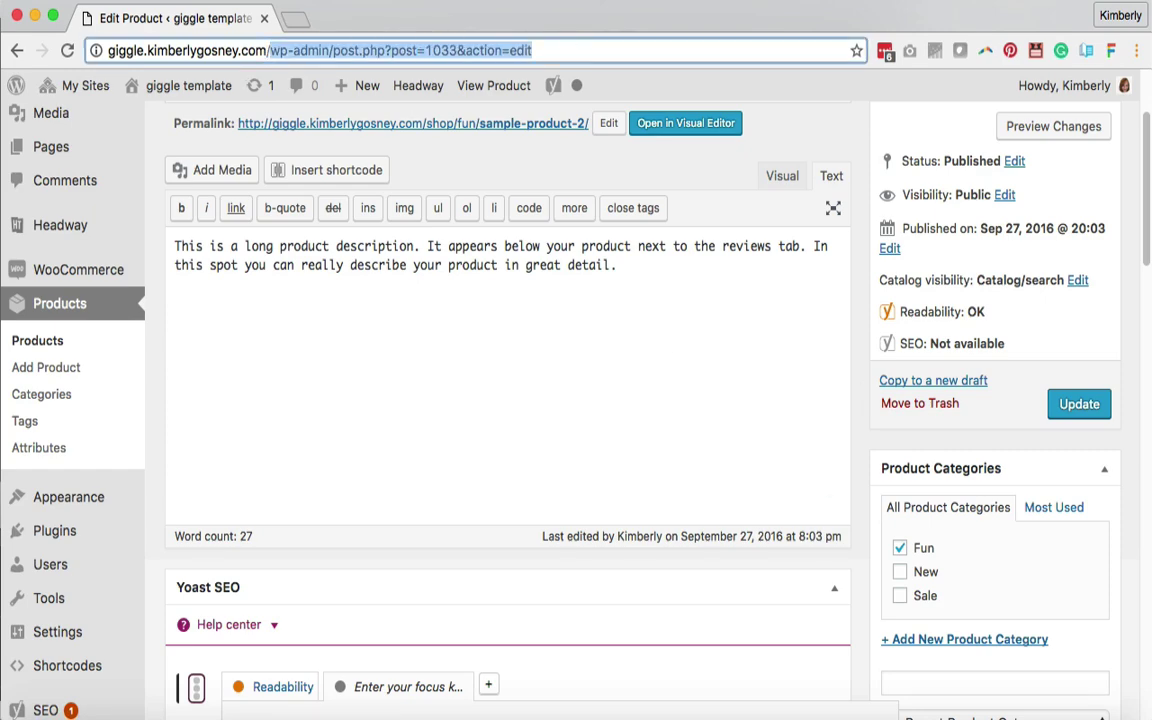
pyautogui.press('BackSpace')
pyautogui.press('Return')
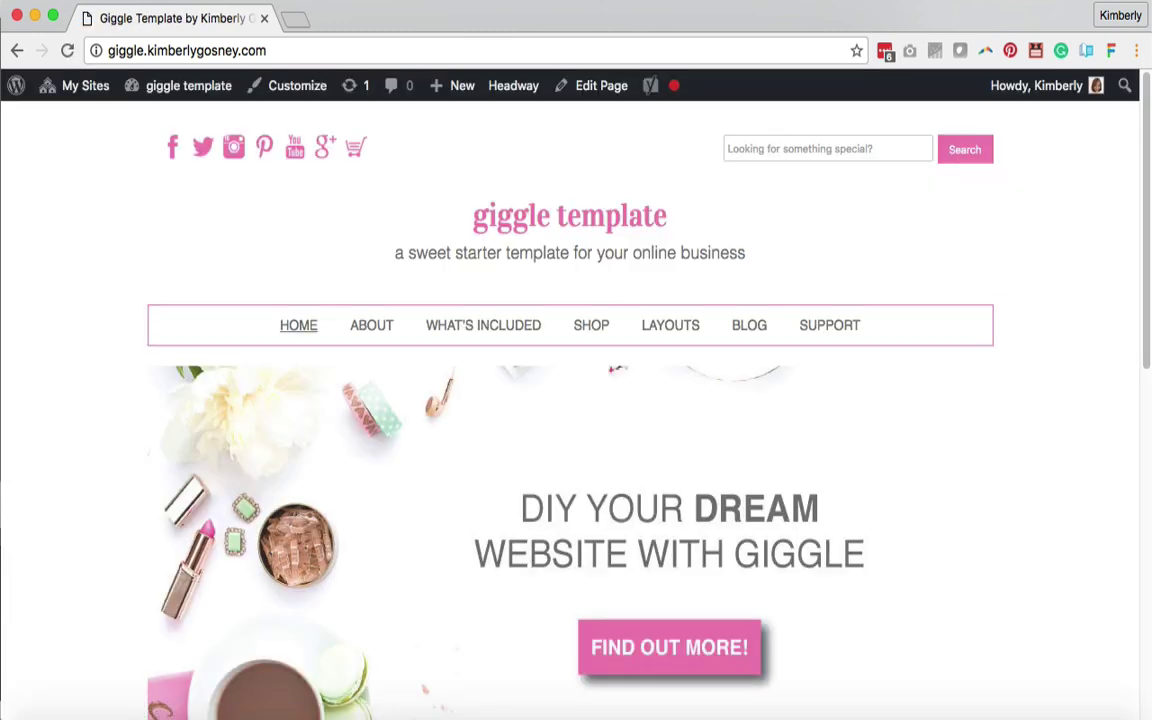
pyautogui.scroll(-3, 548, 239)
pyautogui.click(598, 213)
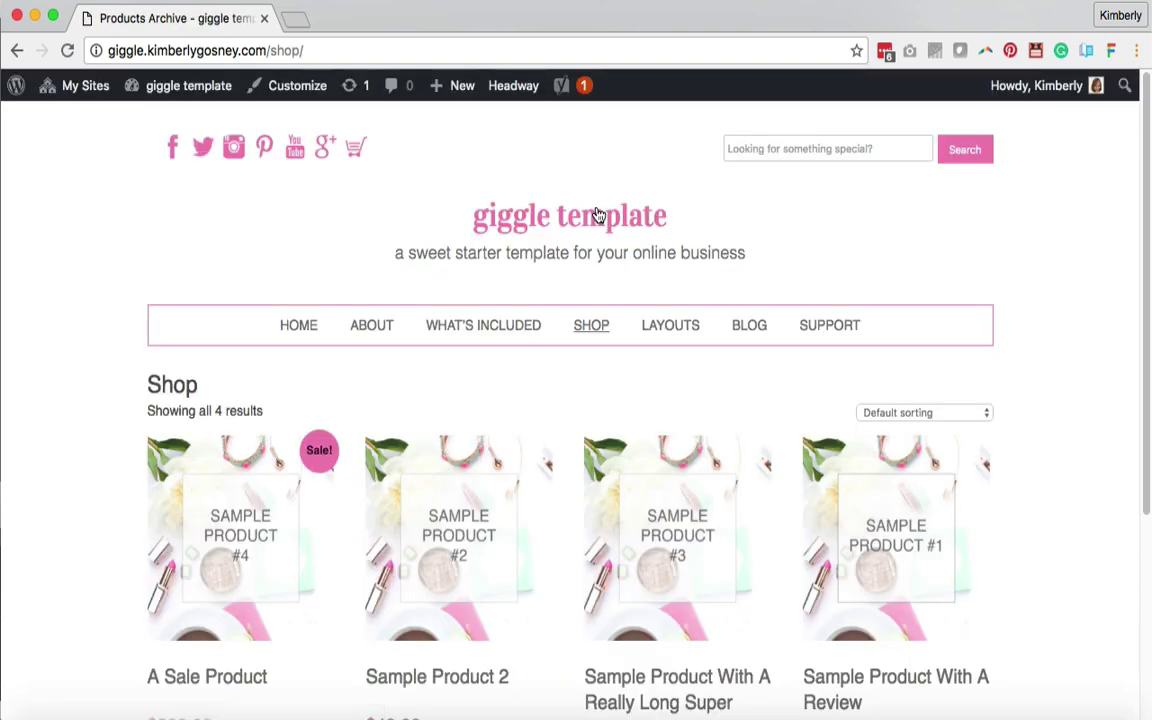
pyautogui.scroll(-5, 597, 215)
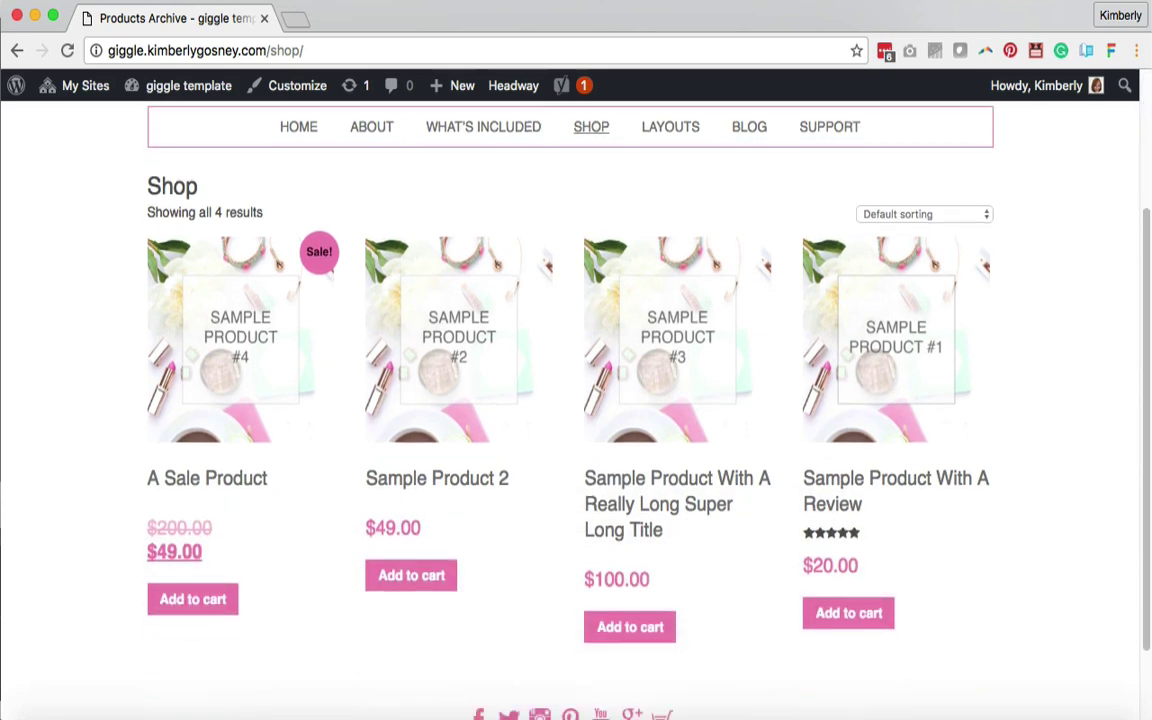
pyautogui.scroll(3, 570, 400)
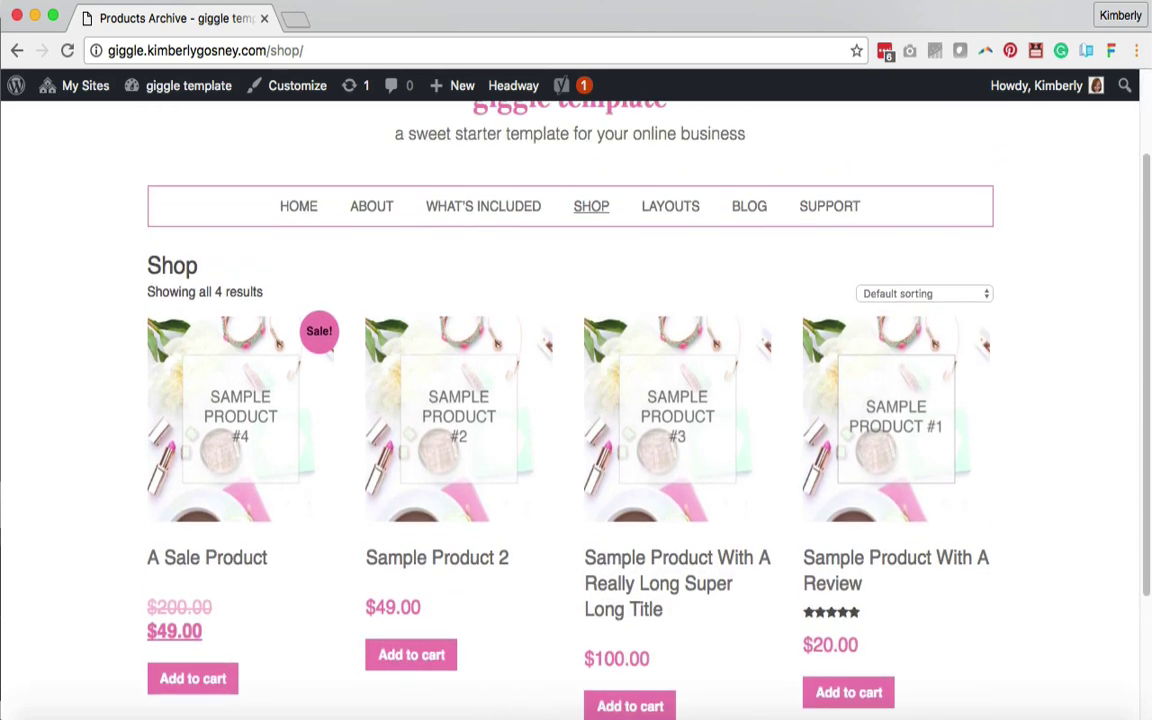
# Step: View the New Arrivals, Fun Stuff and Sale category pages listed under Shop in the site navigation
pyautogui.moveTo(586, 208)
pyautogui.click(595, 249)
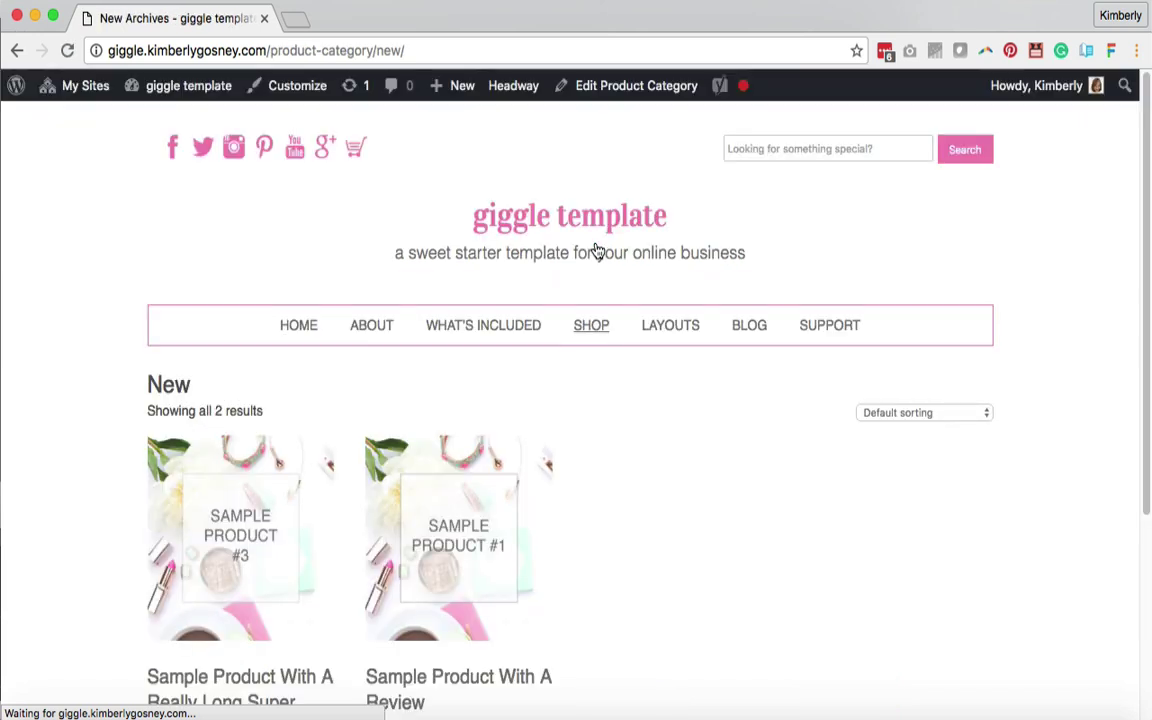
pyautogui.scroll(-1, 489, 576)
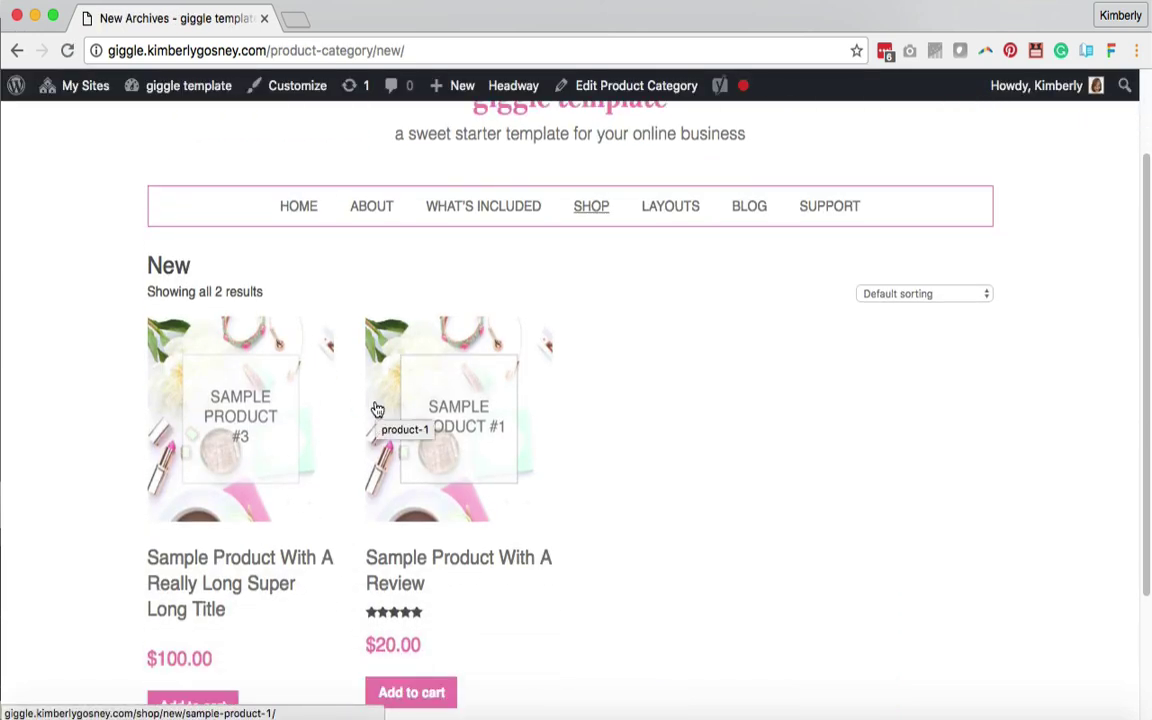
pyautogui.moveTo(589, 206)
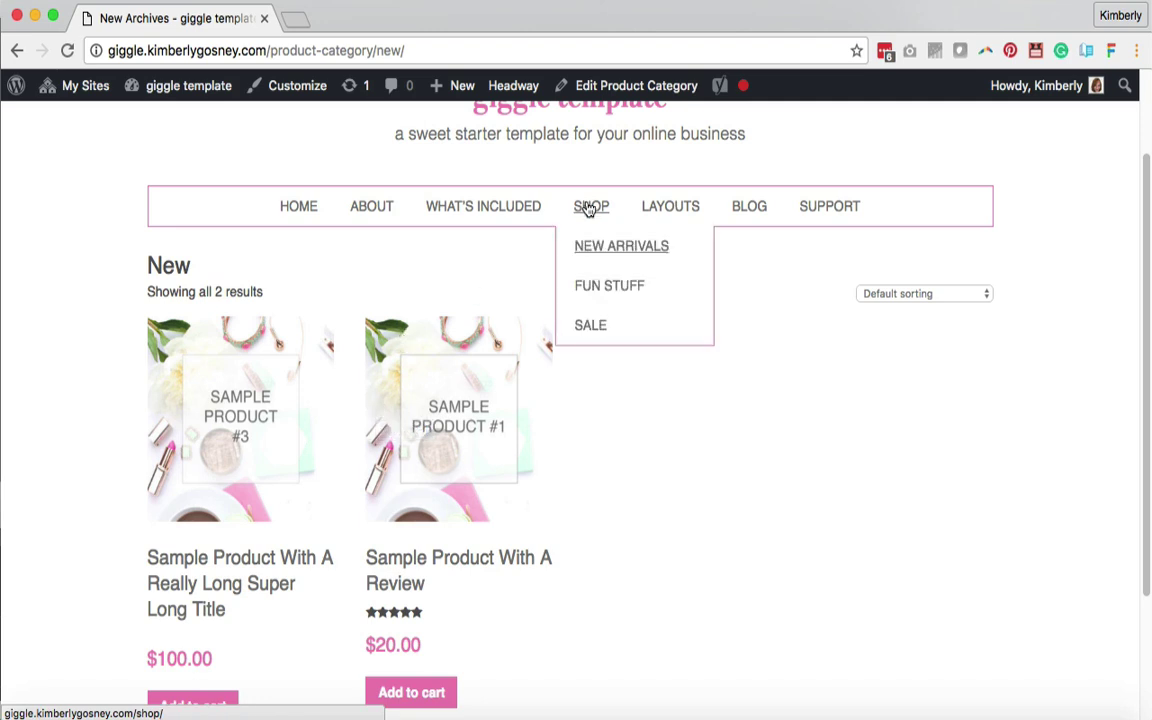
pyautogui.click(609, 287)
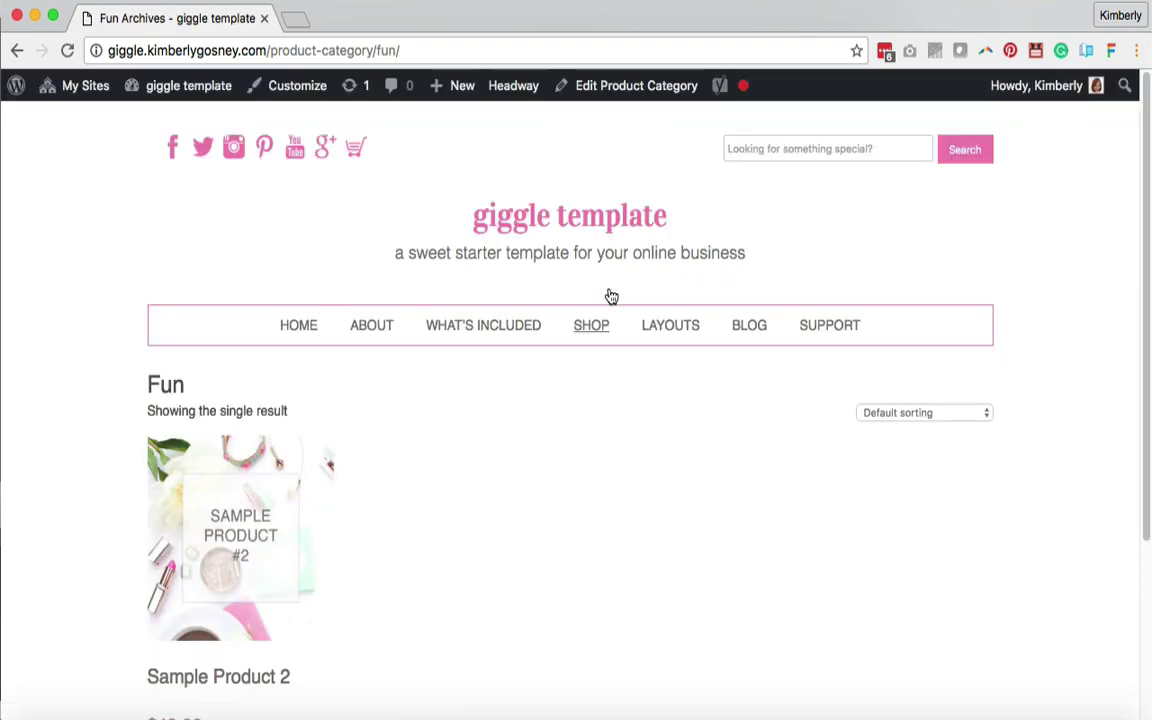
pyautogui.scroll(-2, 610, 297)
pyautogui.moveTo(586, 252)
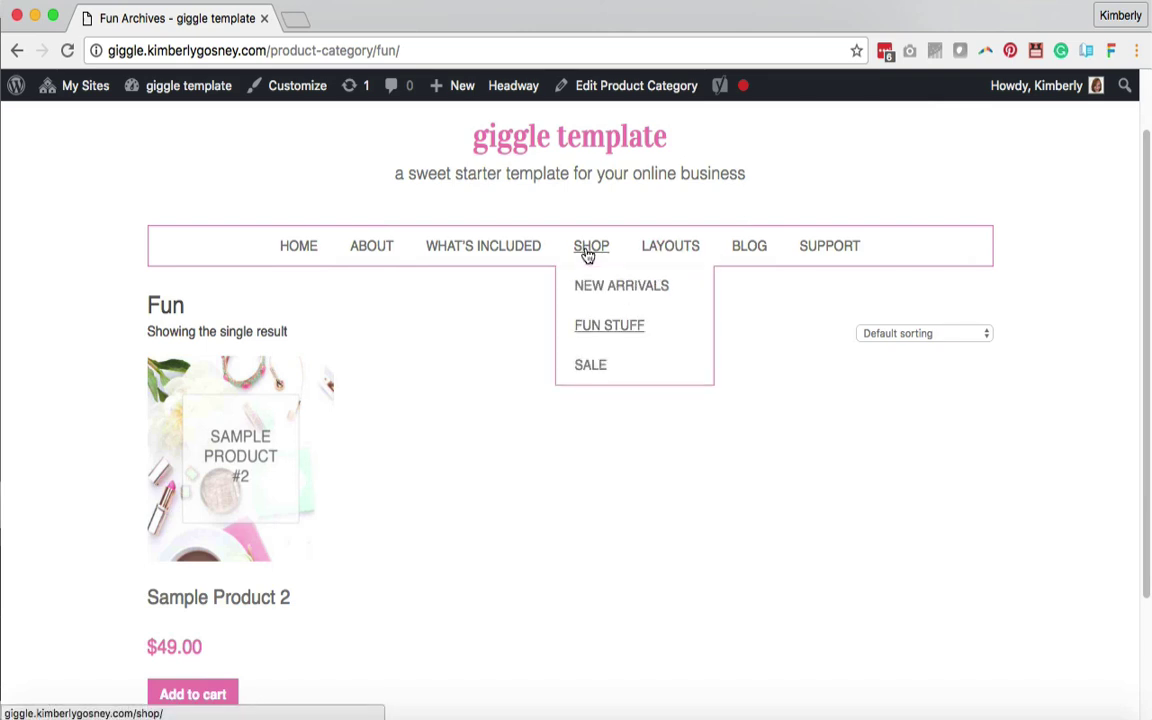
pyautogui.click(600, 367)
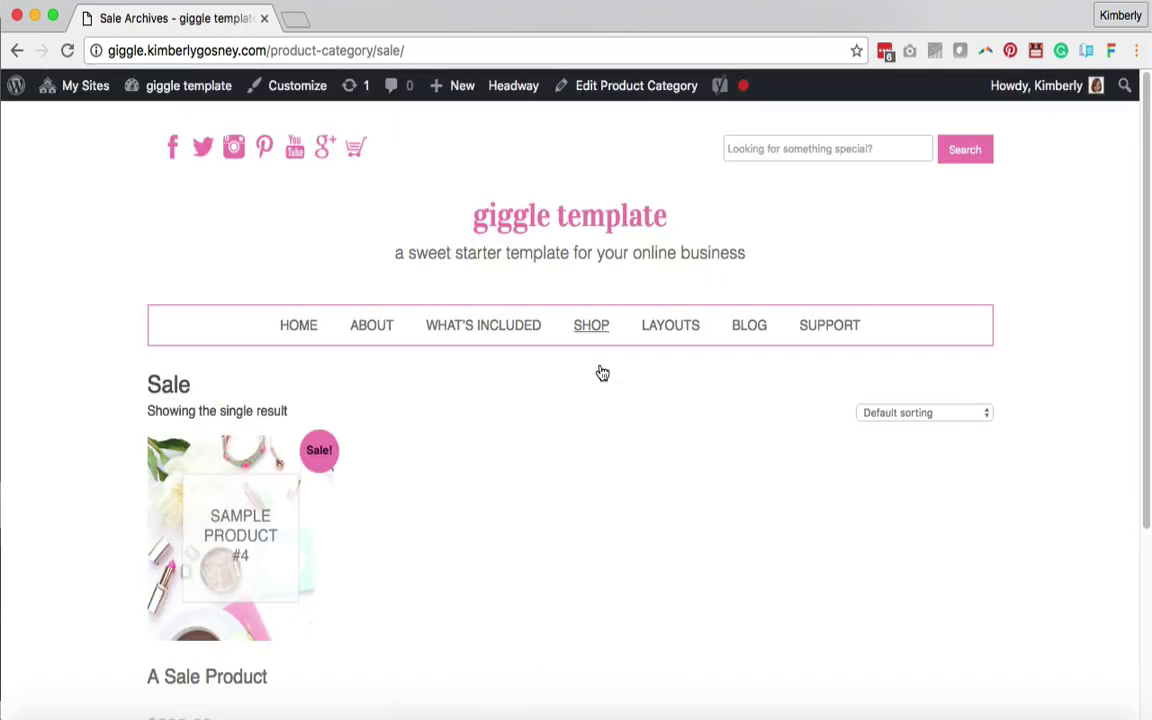
pyautogui.scroll(-3, 602, 373)
pyautogui.scroll(3, 590, 340)
# Step: Return to the main Shop page, review its full product listing and show the category links under Shop
pyautogui.moveTo(591, 340)
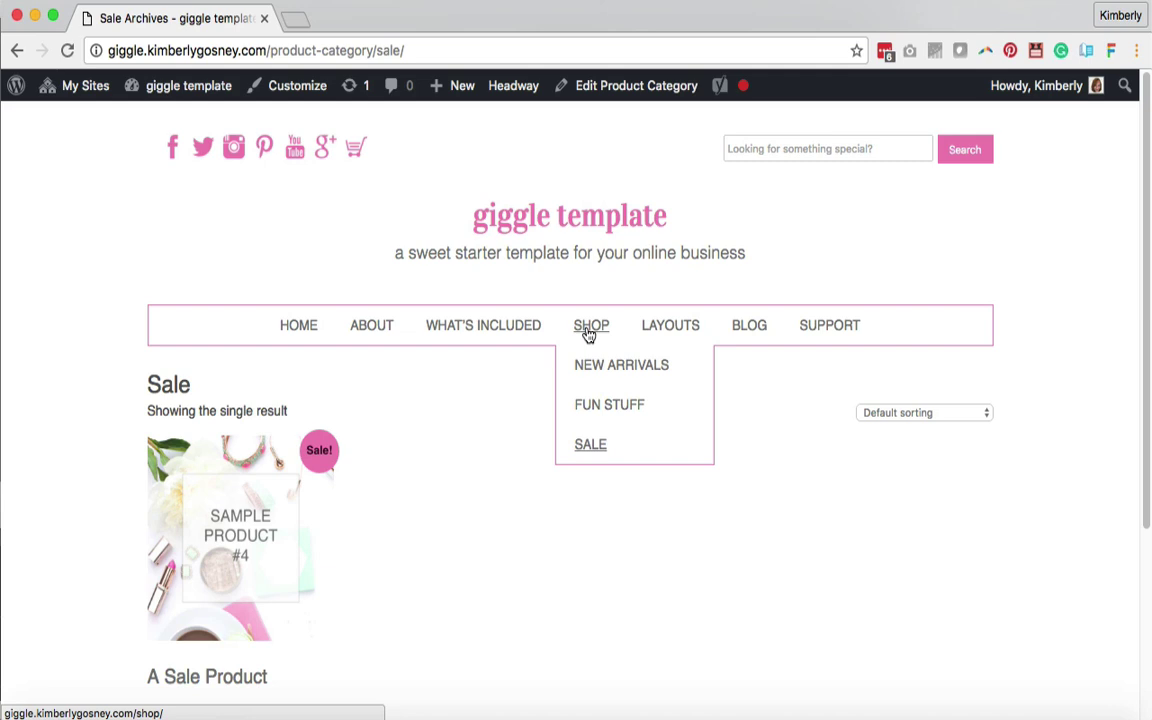
pyautogui.click(589, 330)
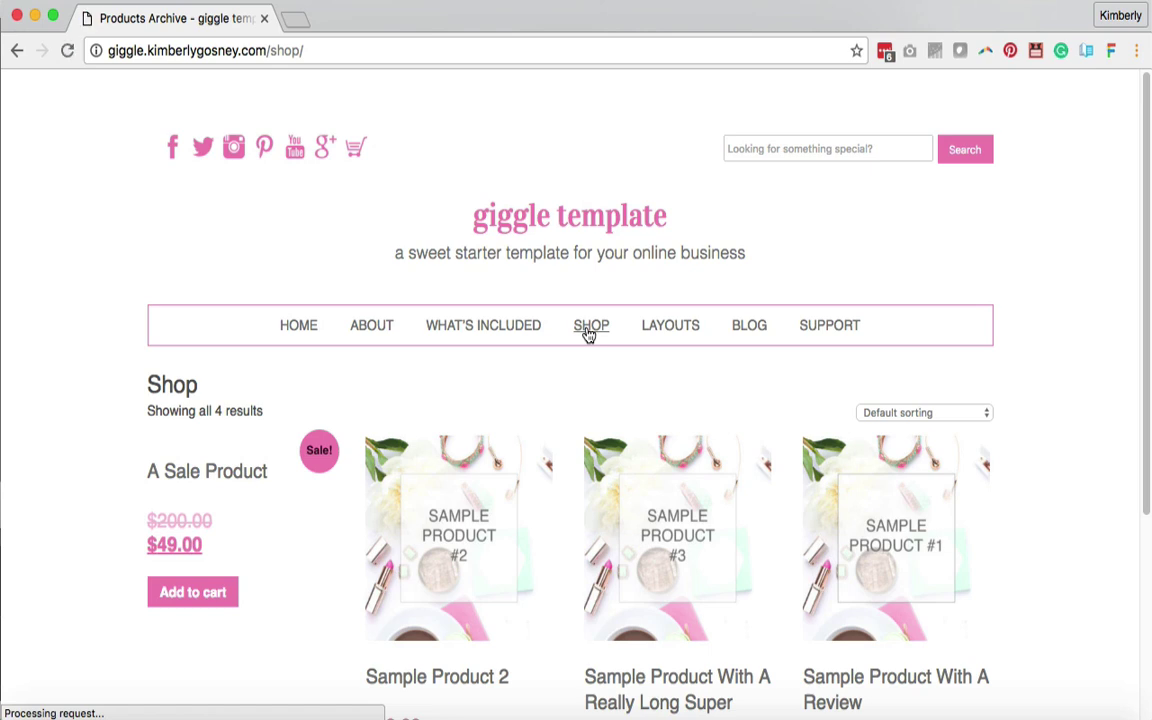
pyautogui.scroll(-5, 589, 335)
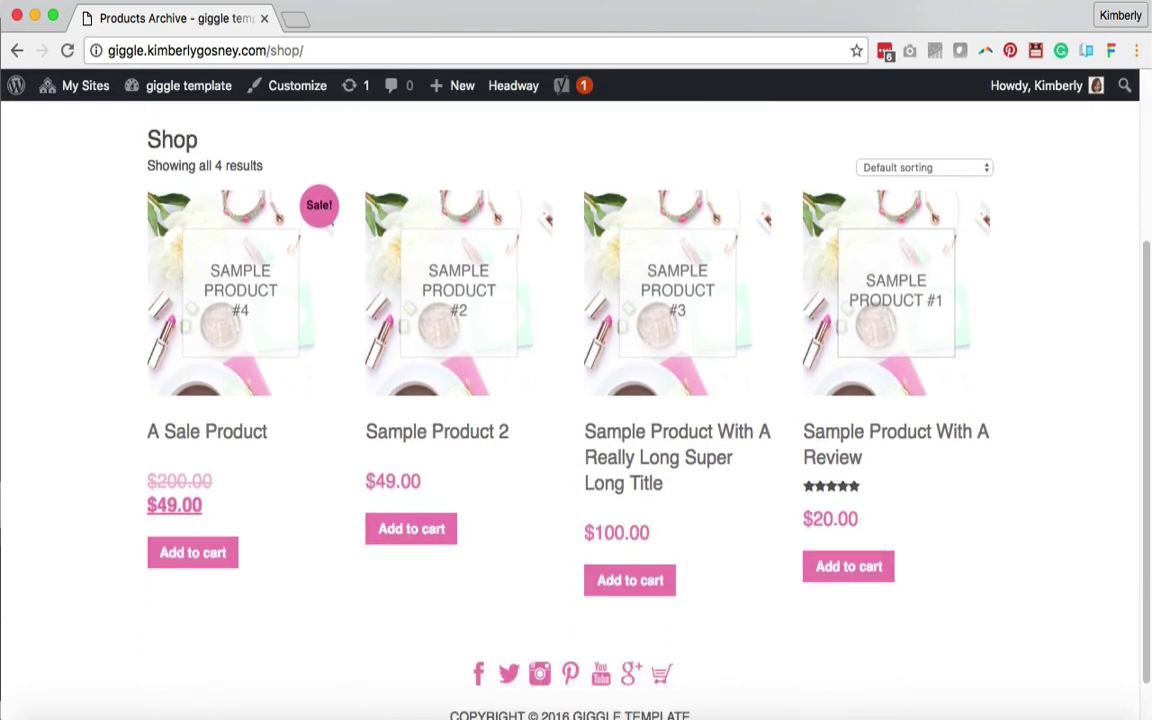
pyautogui.scroll(5, 576, 380)
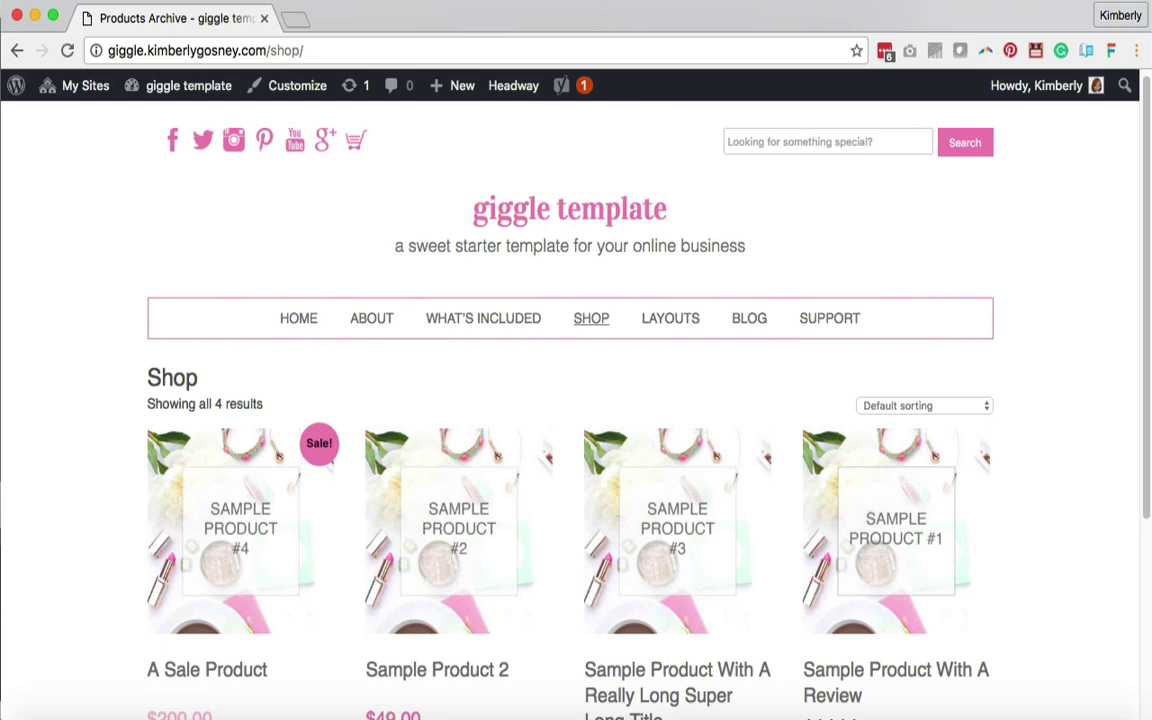
pyautogui.moveTo(583, 320)
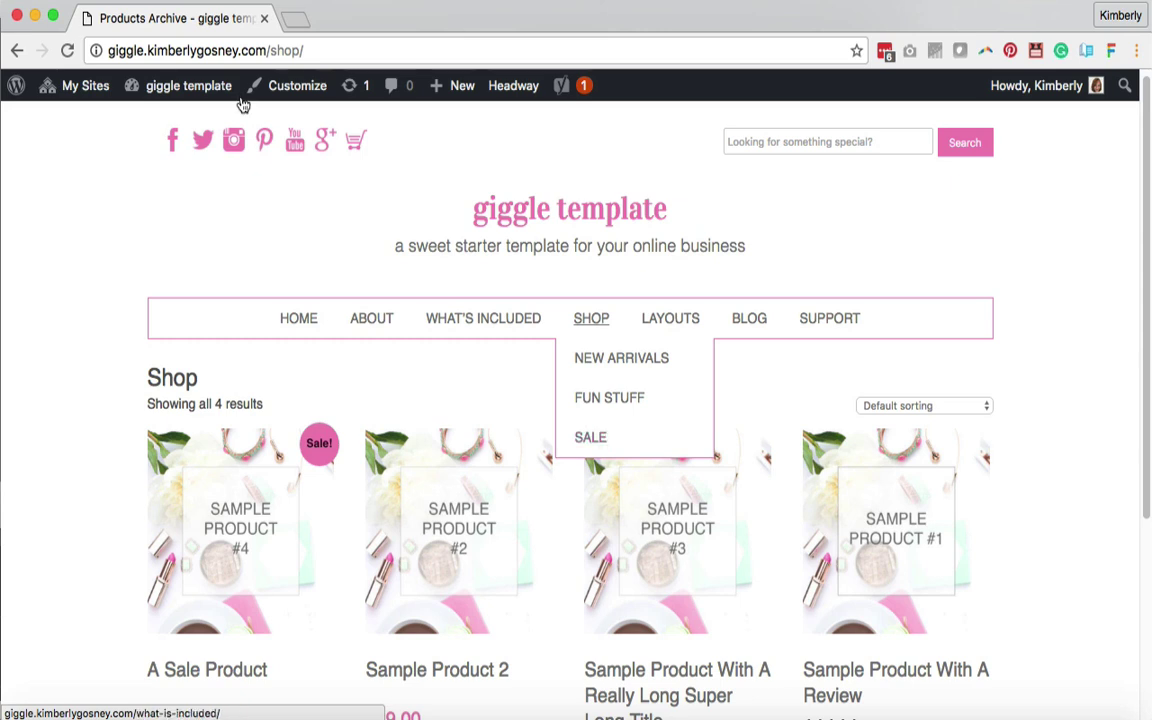
# Step: Open the WordPress menu editor for the Main Menu and examine Shop's sub items and the available menu item types
pyautogui.moveTo(189, 90)
pyautogui.click(155, 200)
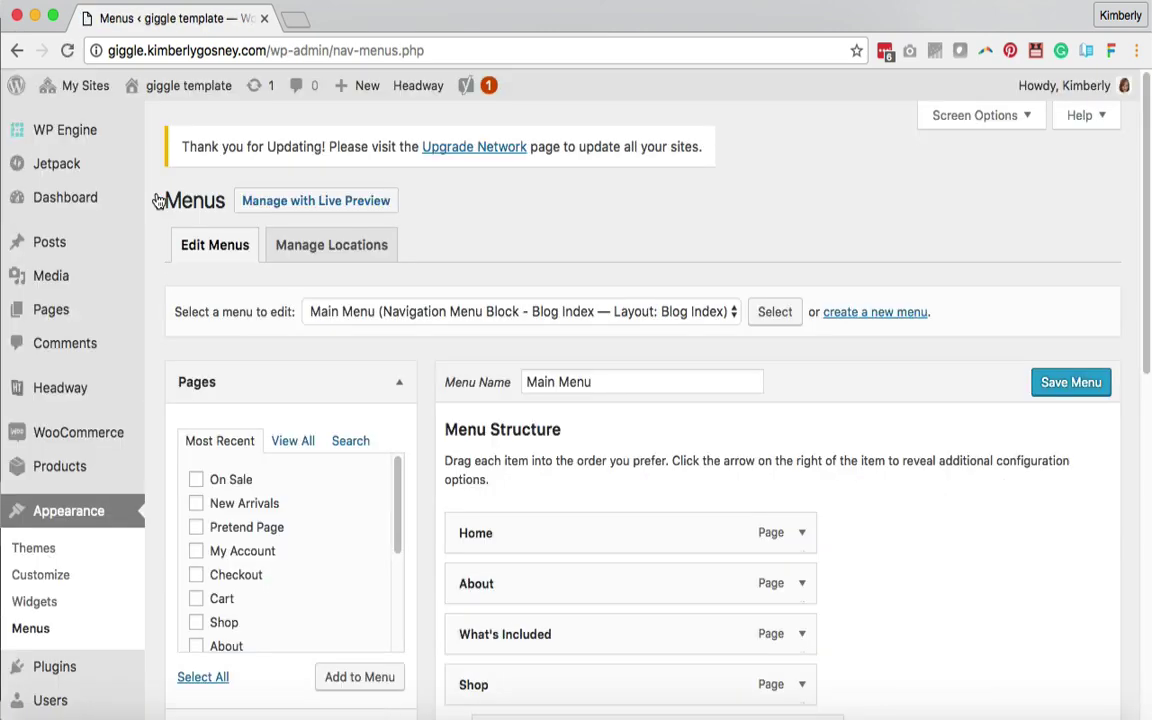
pyautogui.scroll(-5, 157, 200)
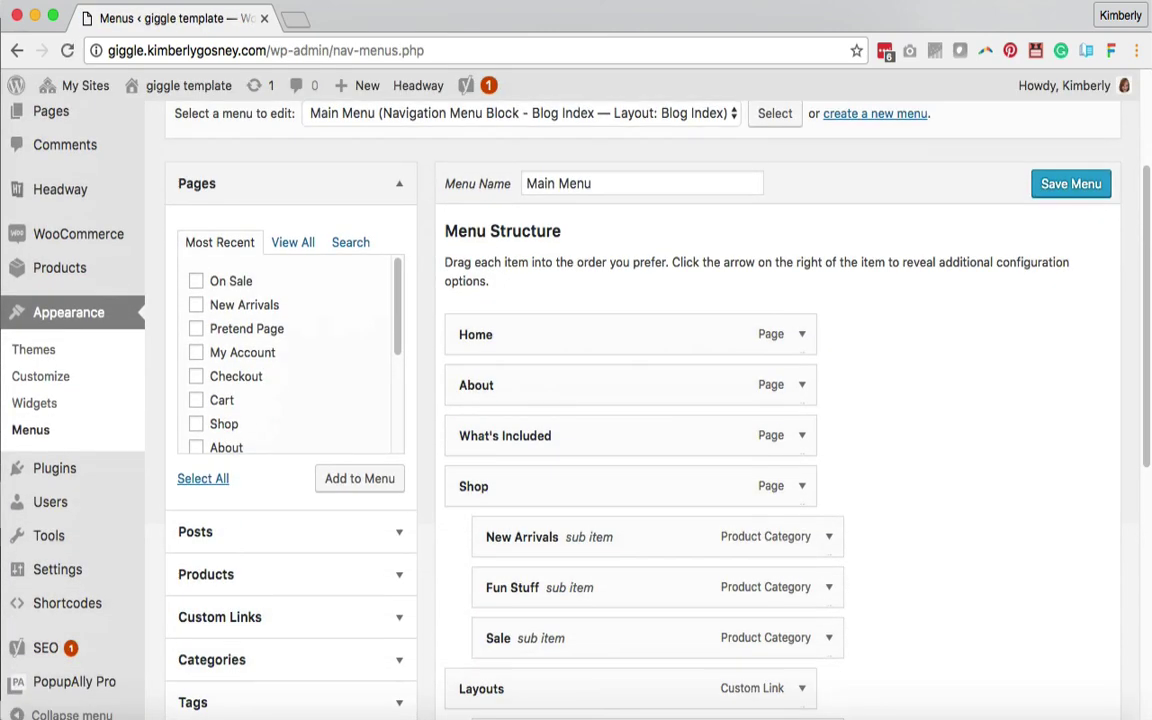
pyautogui.scroll(-3, 518, 400)
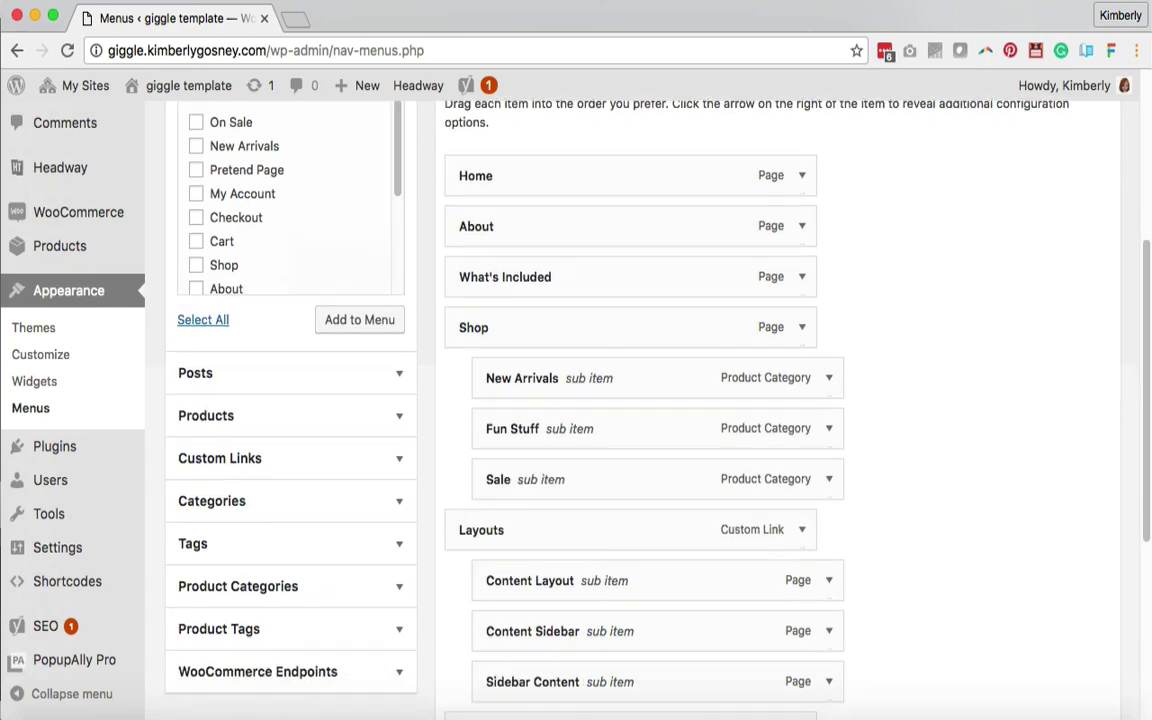
pyautogui.scroll(-1, 355, 334)
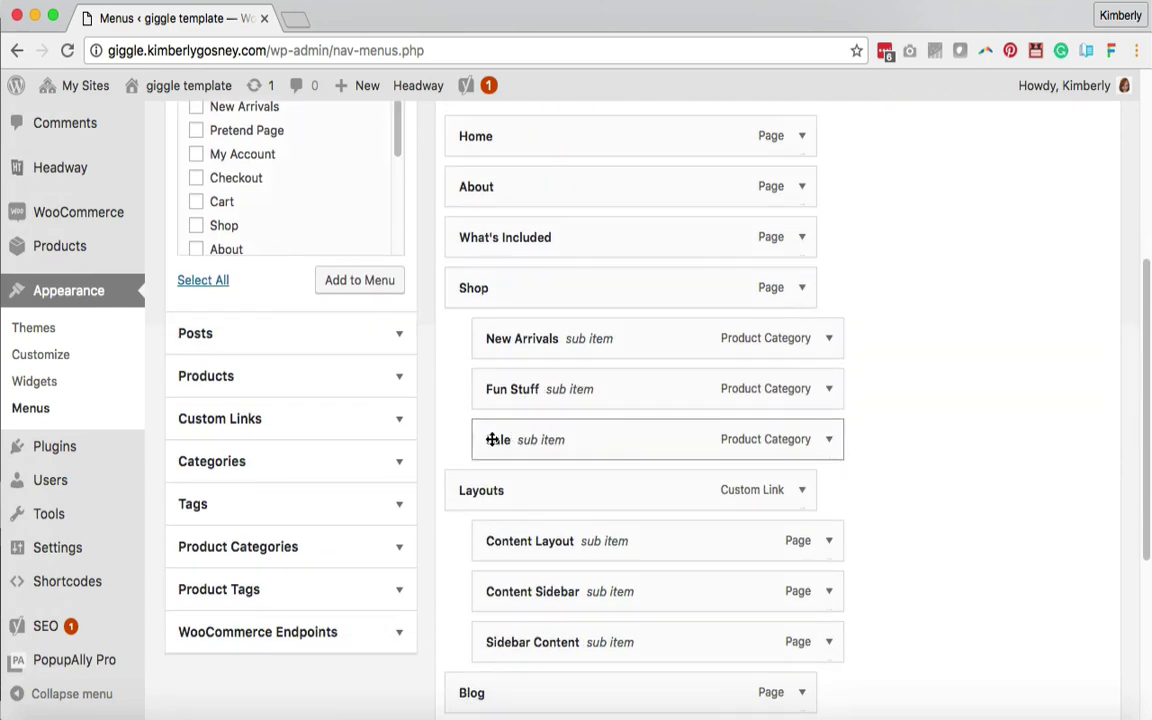
pyautogui.scroll(-3, 260, 350)
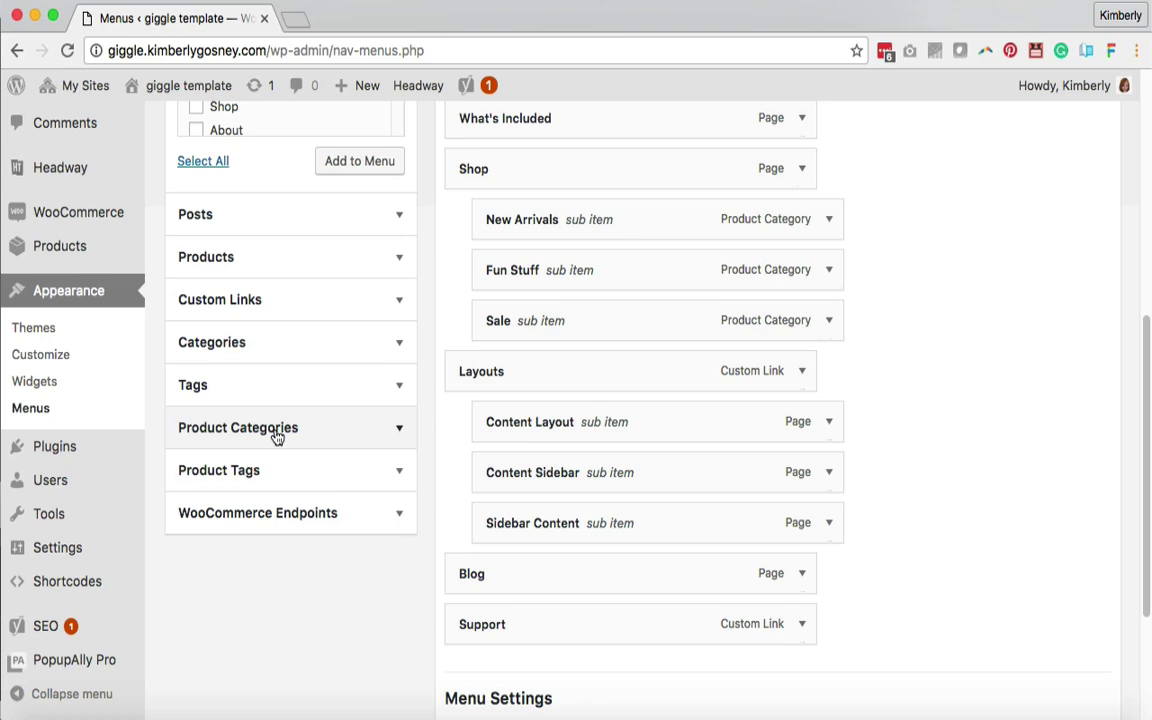
pyautogui.moveTo(1147, 388); pyautogui.dragTo(1090, 157)
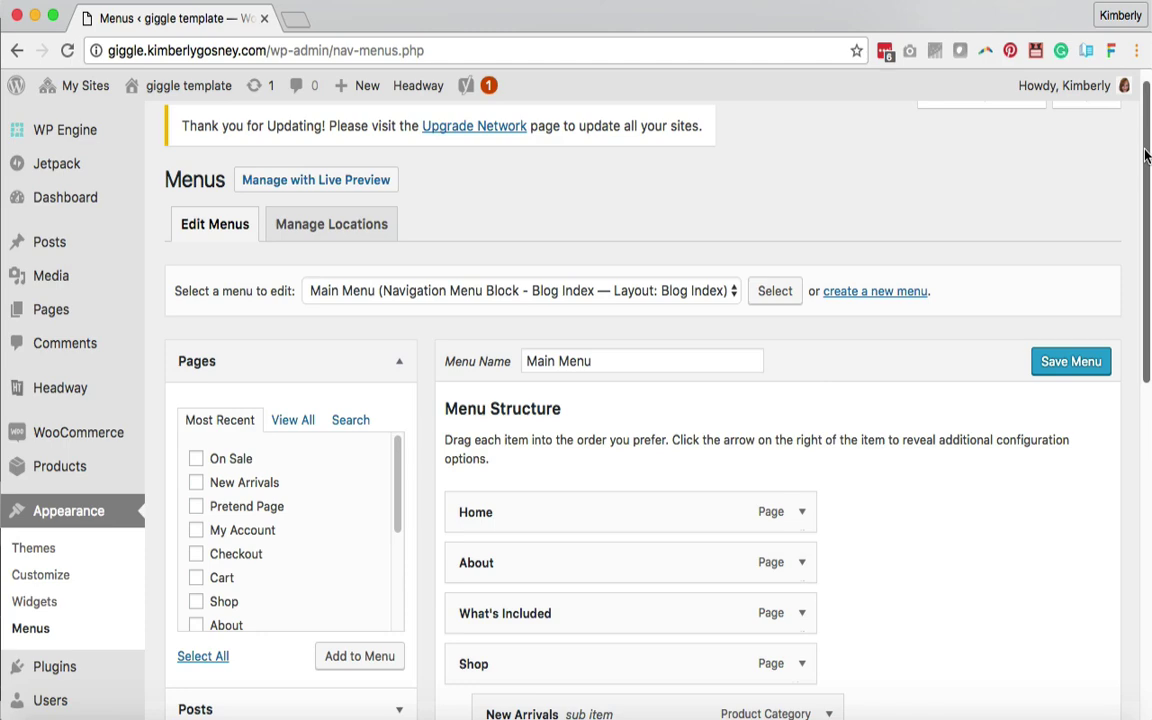
pyautogui.scroll(-3, 1149, 234)
pyautogui.moveTo(1149, 234); pyautogui.dragTo(1134, 321)
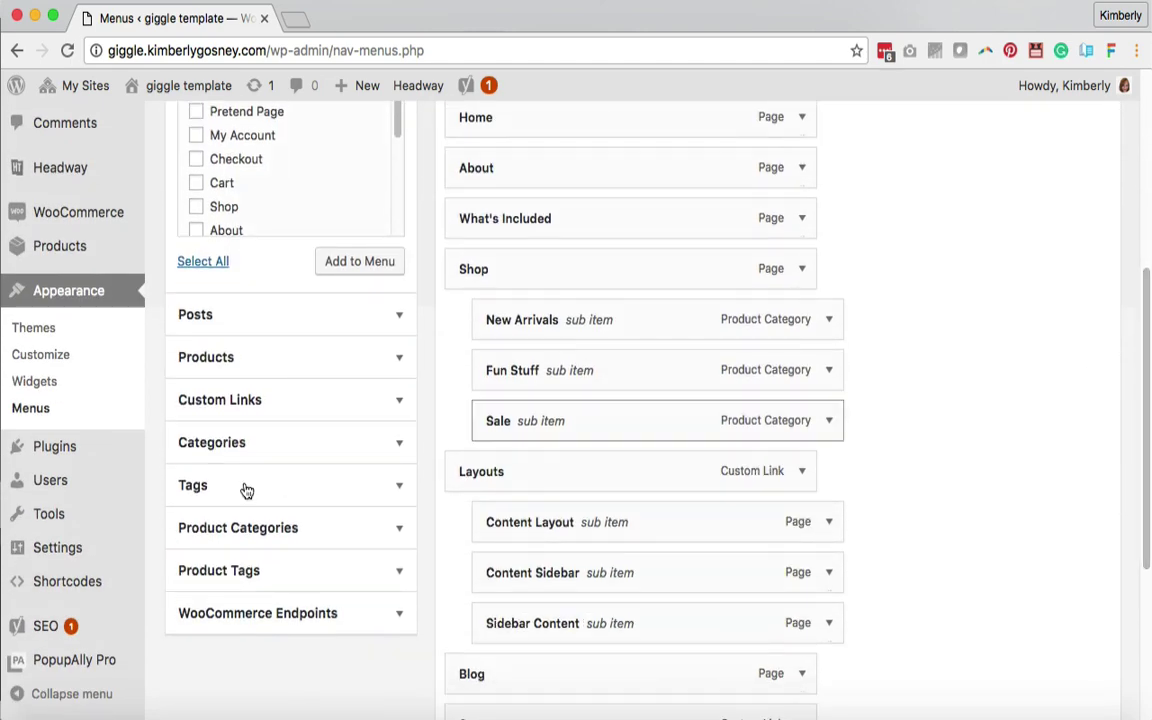
# Step: Add the New, Fun and Sale product categories to the Main Menu
pyautogui.click(300, 528)
pyautogui.click(197, 321)
pyautogui.click(196, 344)
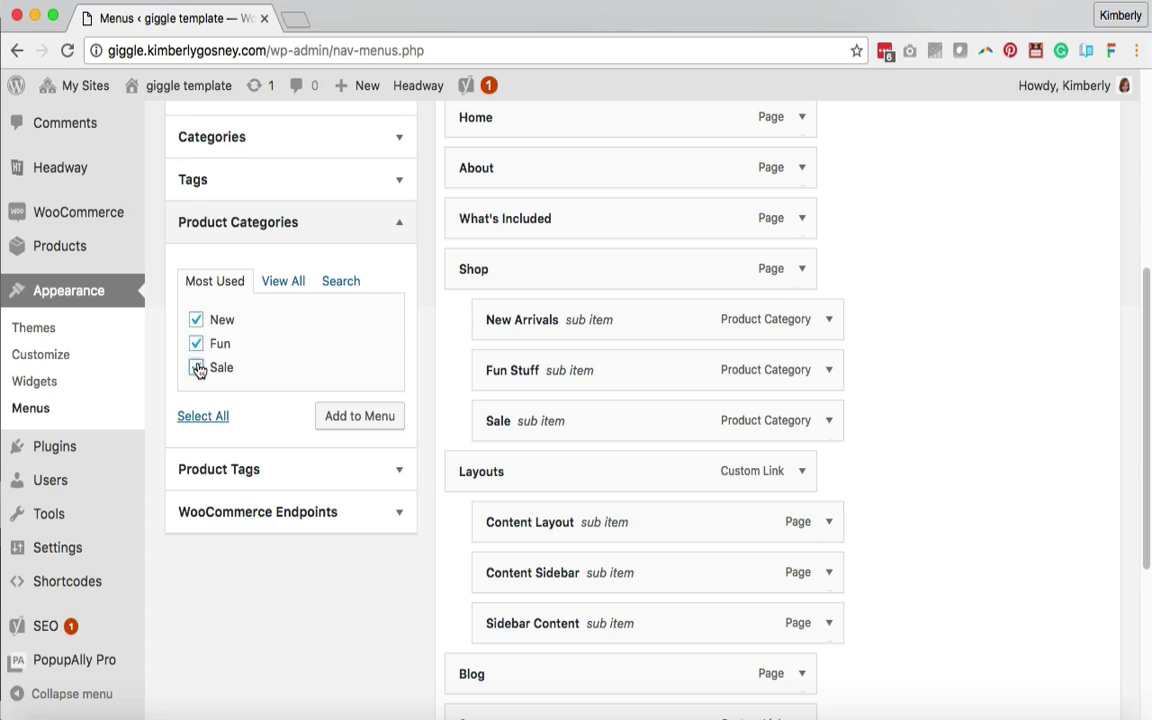
pyautogui.click(359, 416)
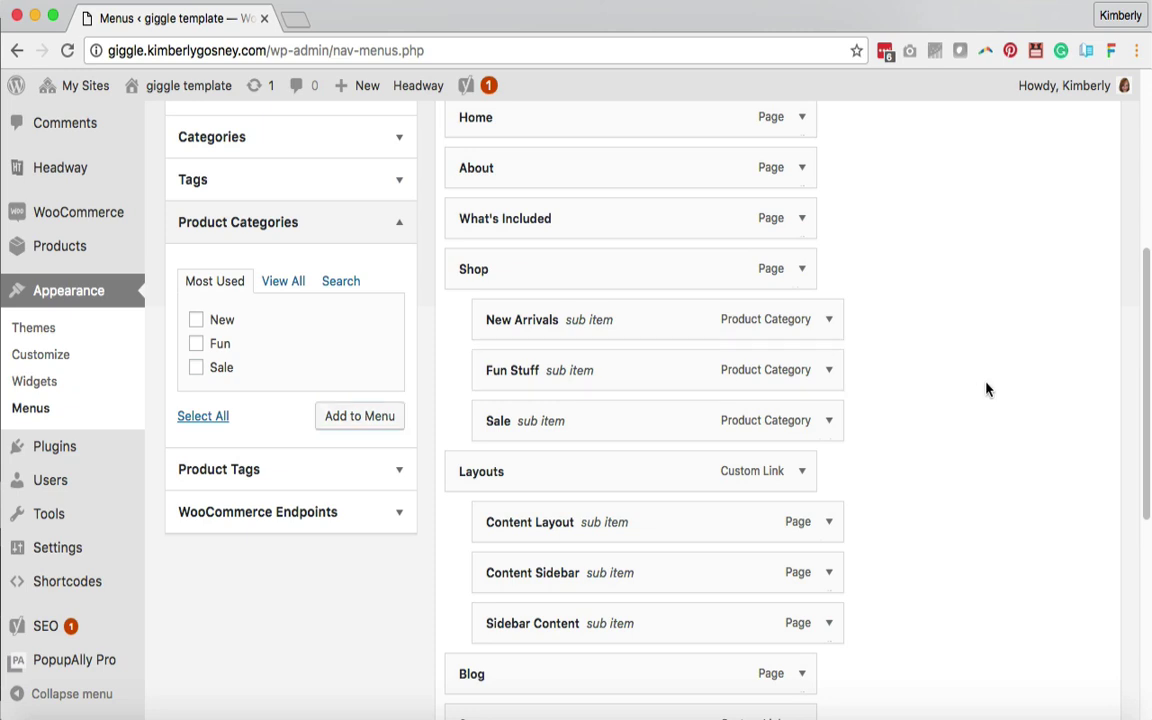
# Step: Move the newly added New, Fun and Sale items under Shop as sub items, below the existing Sale entry
pyautogui.scroll(-5, 985, 388)
pyautogui.moveTo(602, 555); pyautogui.dragTo(614, 259)
pyautogui.moveTo(553, 597); pyautogui.dragTo(588, 311)
pyautogui.moveTo(540, 637); pyautogui.dragTo(574, 346)
# Step: Change the navigation label of the newly added New sub item to "New Arrivals"
pyautogui.scroll(2, 967, 275)
pyautogui.scroll(3, 640, 410)
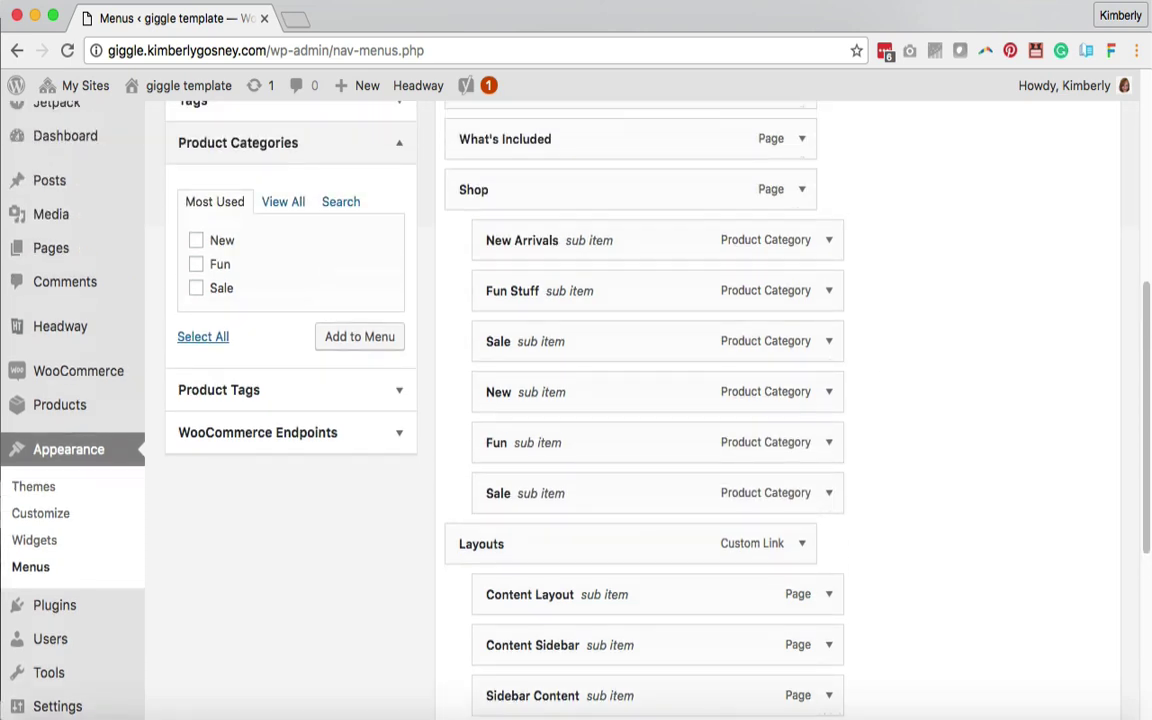
pyautogui.click(830, 394)
pyautogui.click(599, 458)
pyautogui.write('Arrivals')
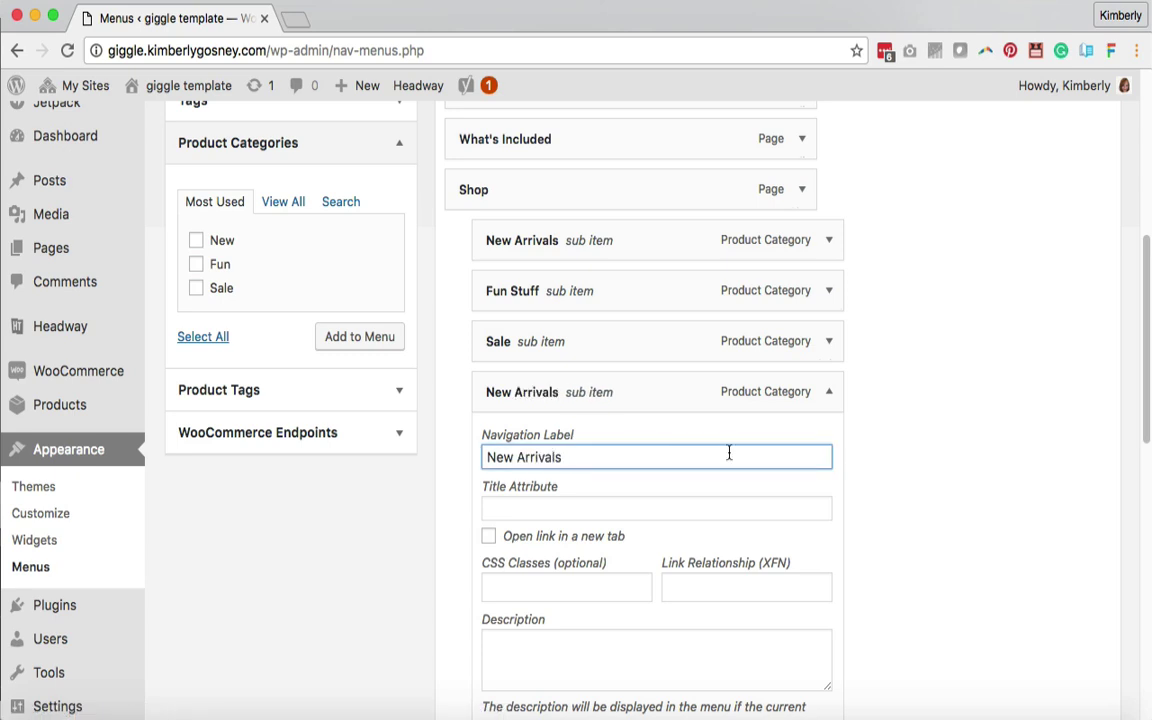
pyautogui.click(826, 396)
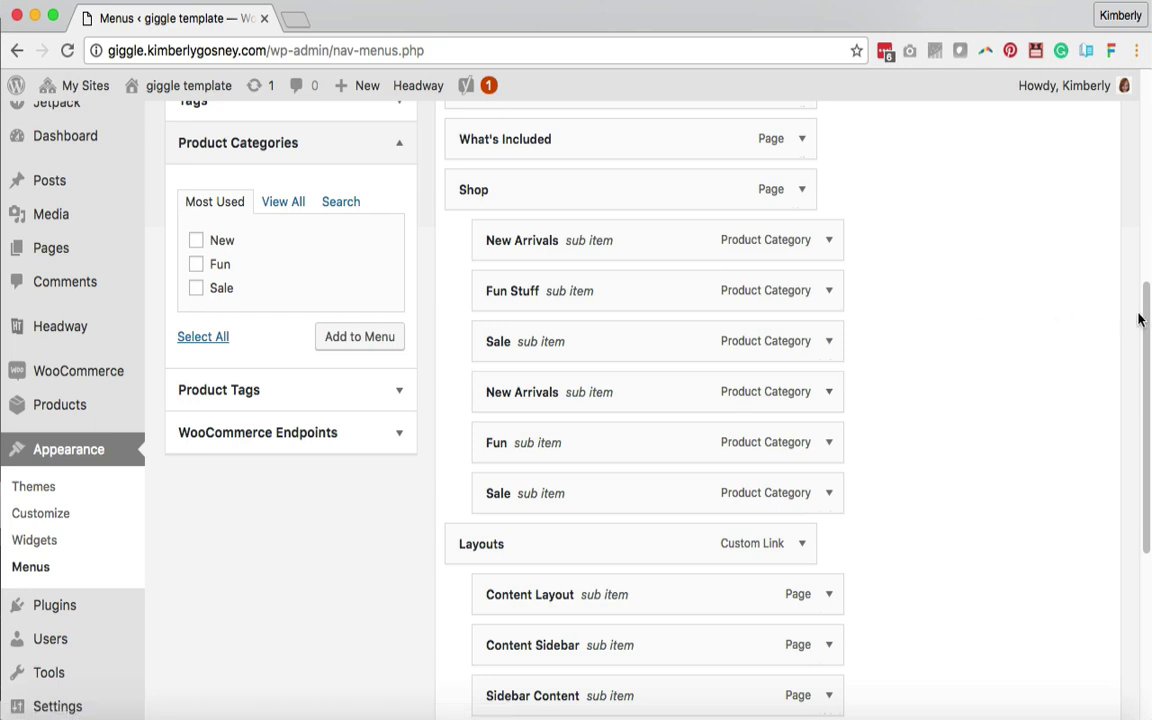
# Step: Save the changes to the Main Menu
pyautogui.moveTo(1140, 320); pyautogui.dragTo(1133, 545)
pyautogui.scroll(-2, 1133, 545)
pyautogui.click(1083, 618)
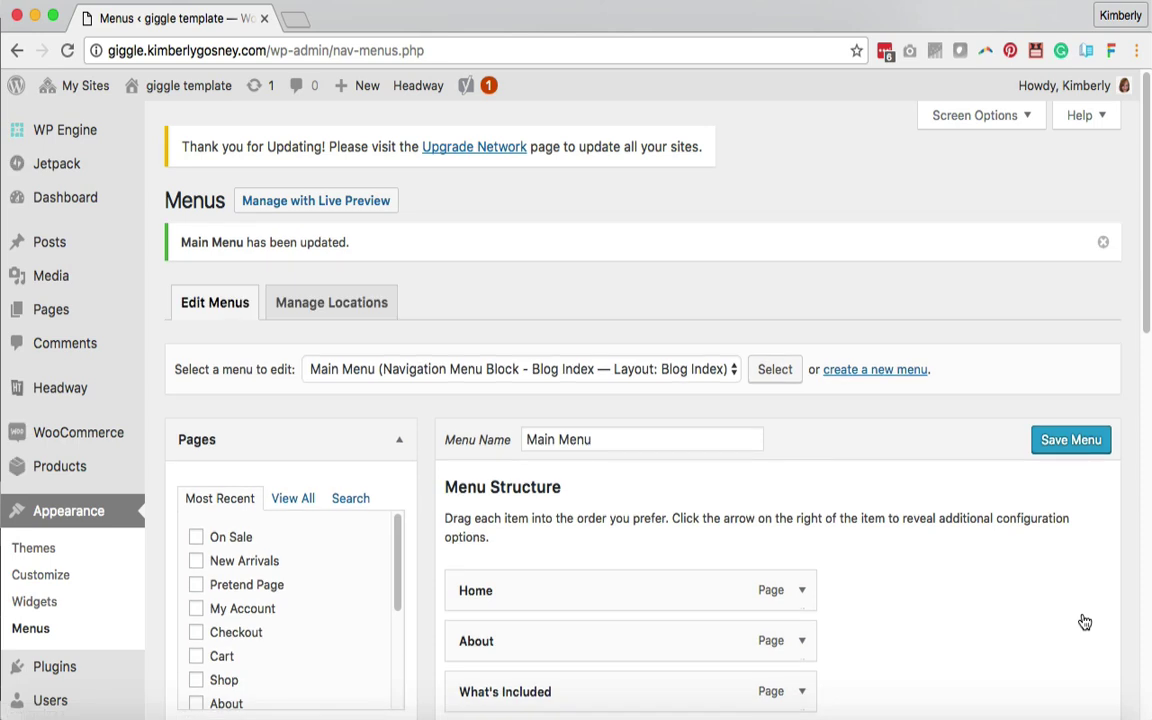
# Step: Visit the live site and check the added New Arrivals link under Shop by viewing its category page
pyautogui.moveTo(170, 86)
pyautogui.click(149, 122)
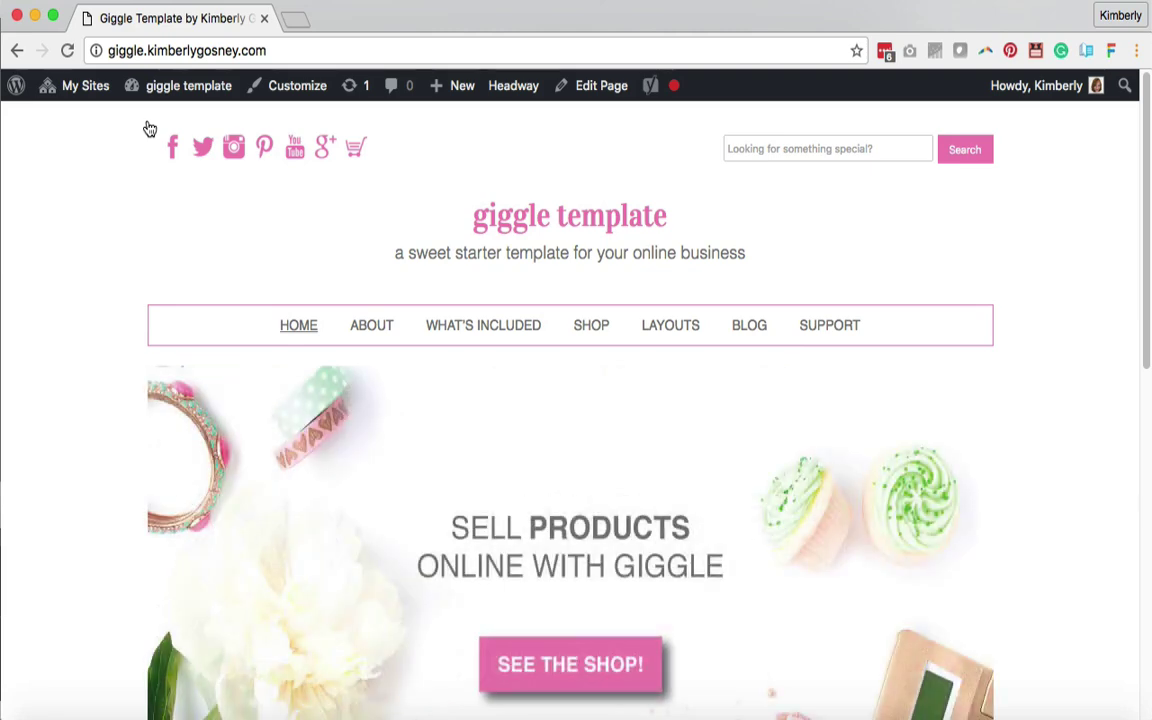
pyautogui.moveTo(594, 326)
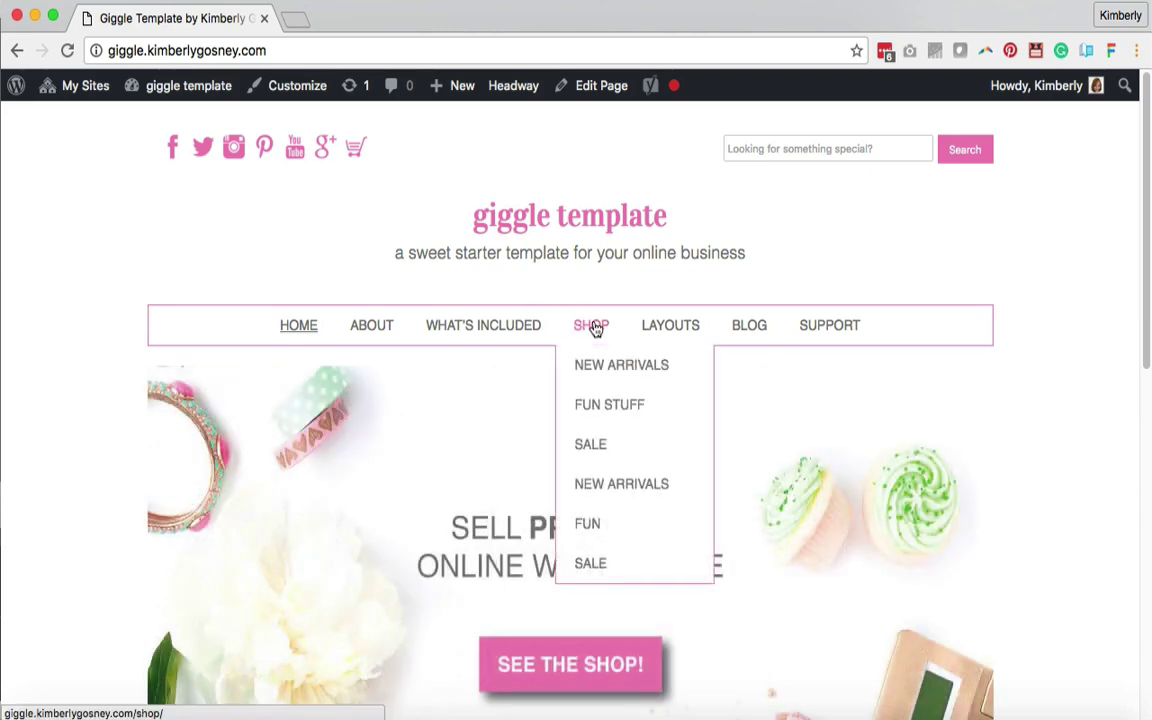
pyautogui.click(618, 490)
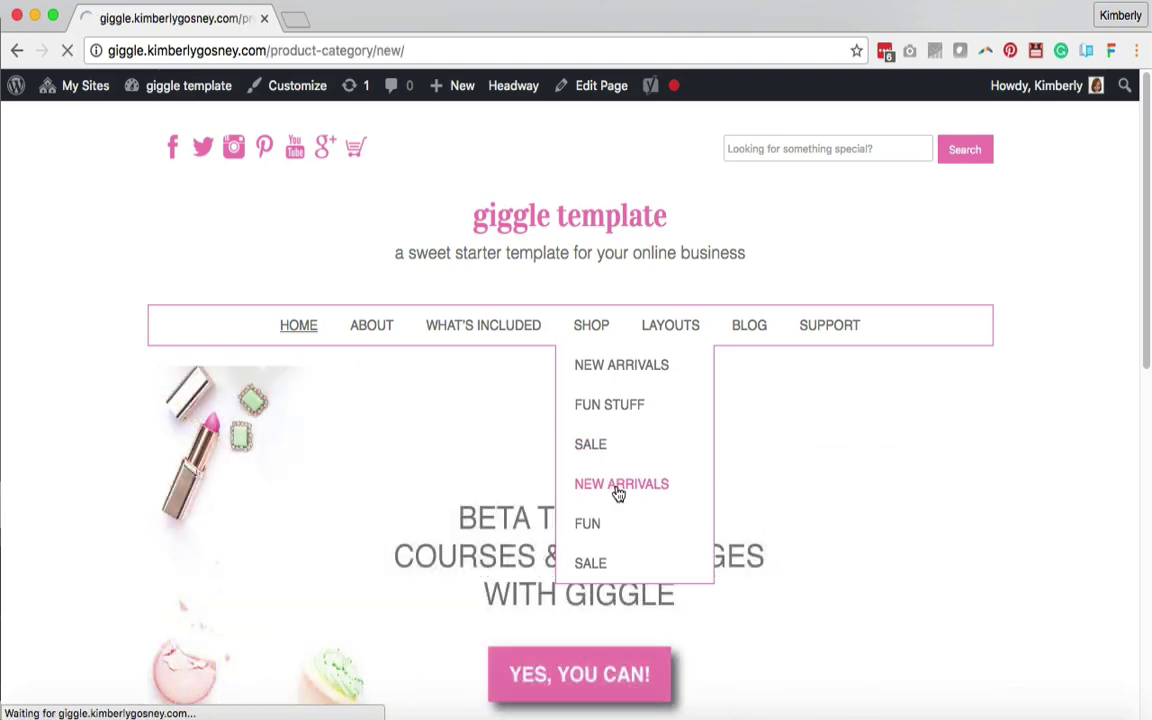
pyautogui.scroll(-3, 618, 494)
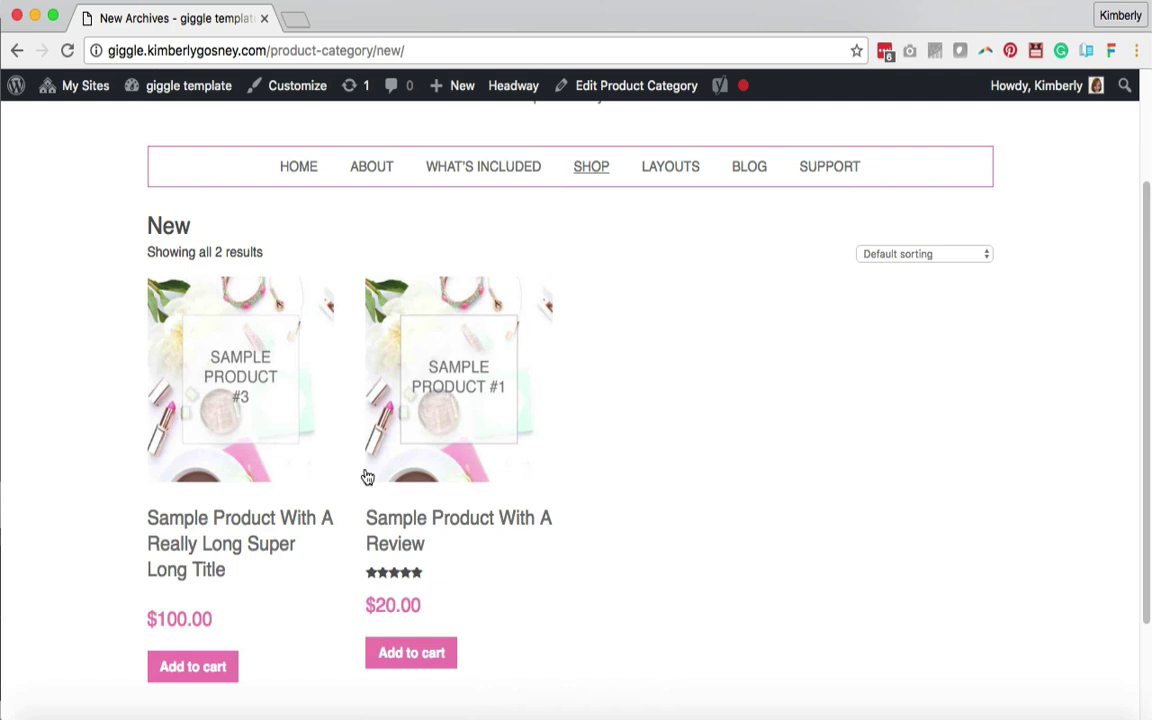
# Step: View the page of the sample product with the really long title and show the Shop submenu there
pyautogui.click(208, 541)
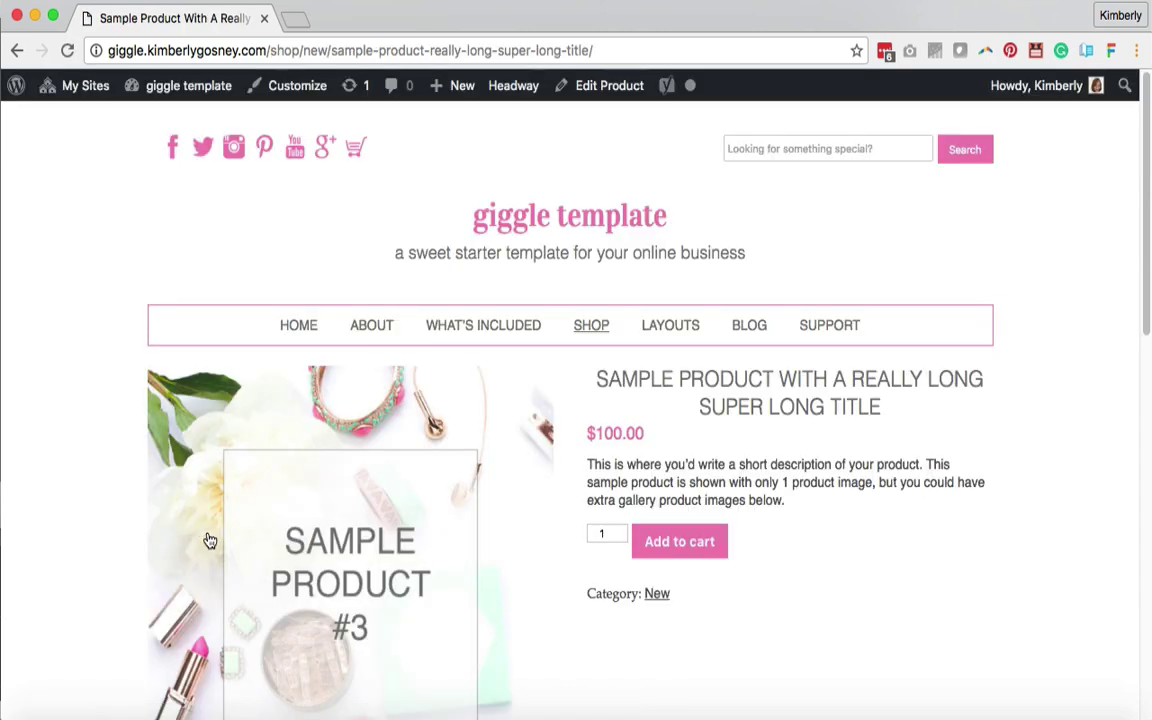
pyautogui.scroll(-3, 209, 541)
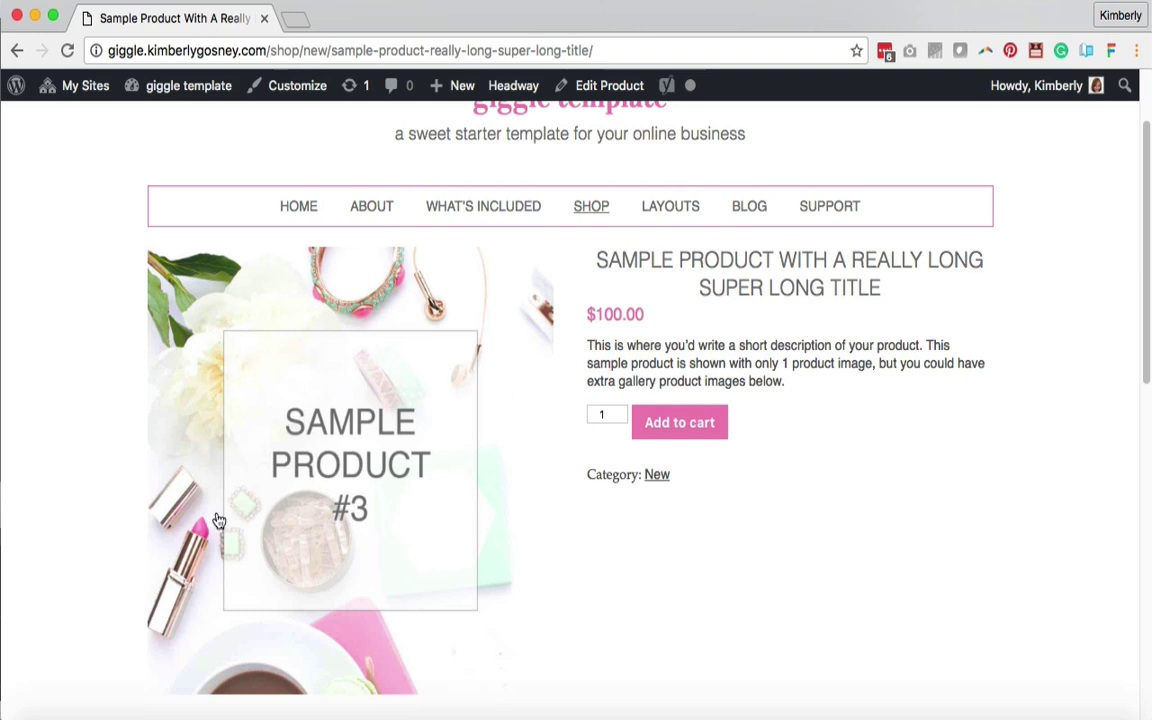
pyautogui.moveTo(584, 214)
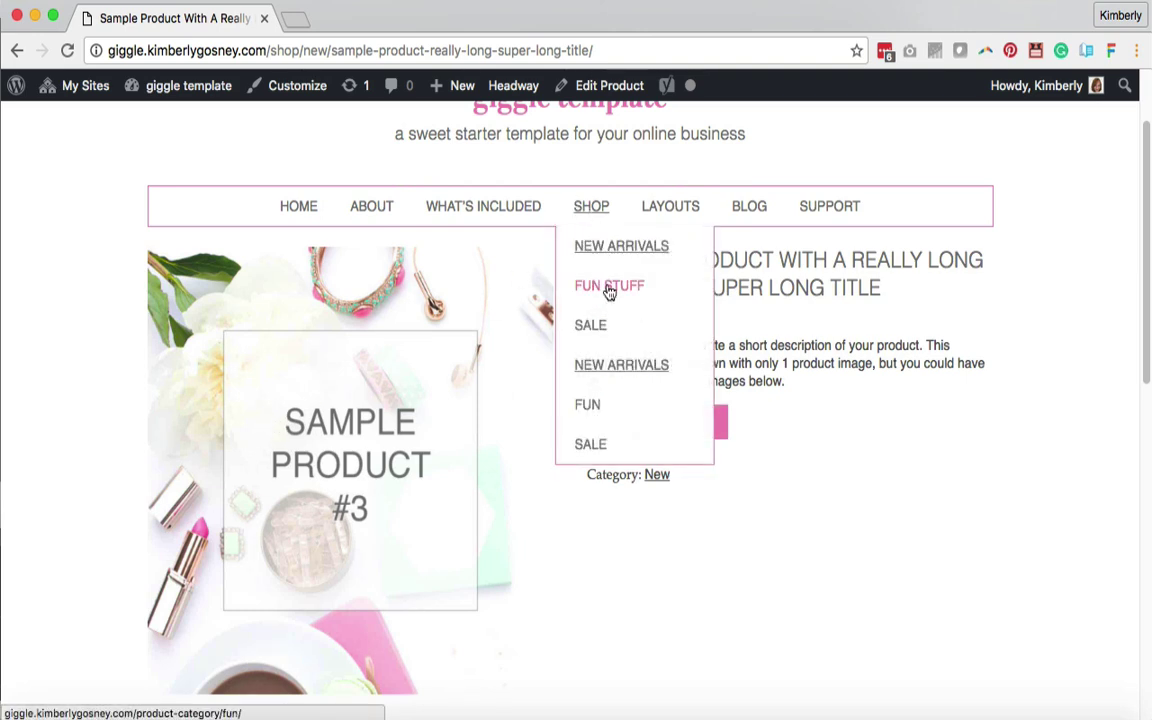